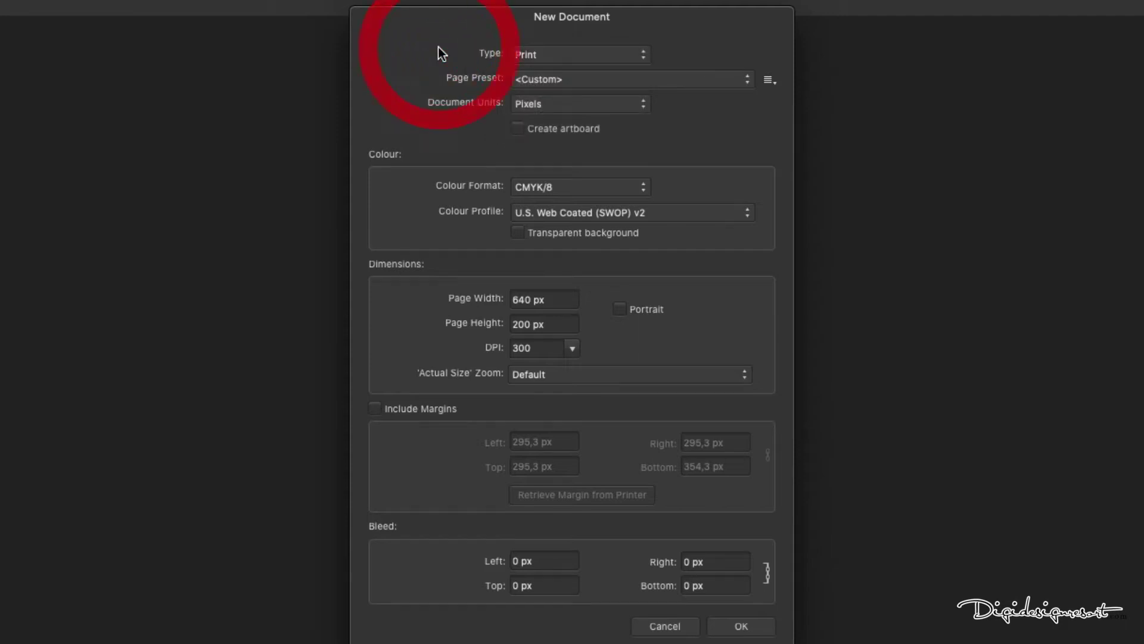
# - Create a 640 × 200 px print document at 300 DPI with the CMYK/8 colour format
pyautogui.click(589, 188)
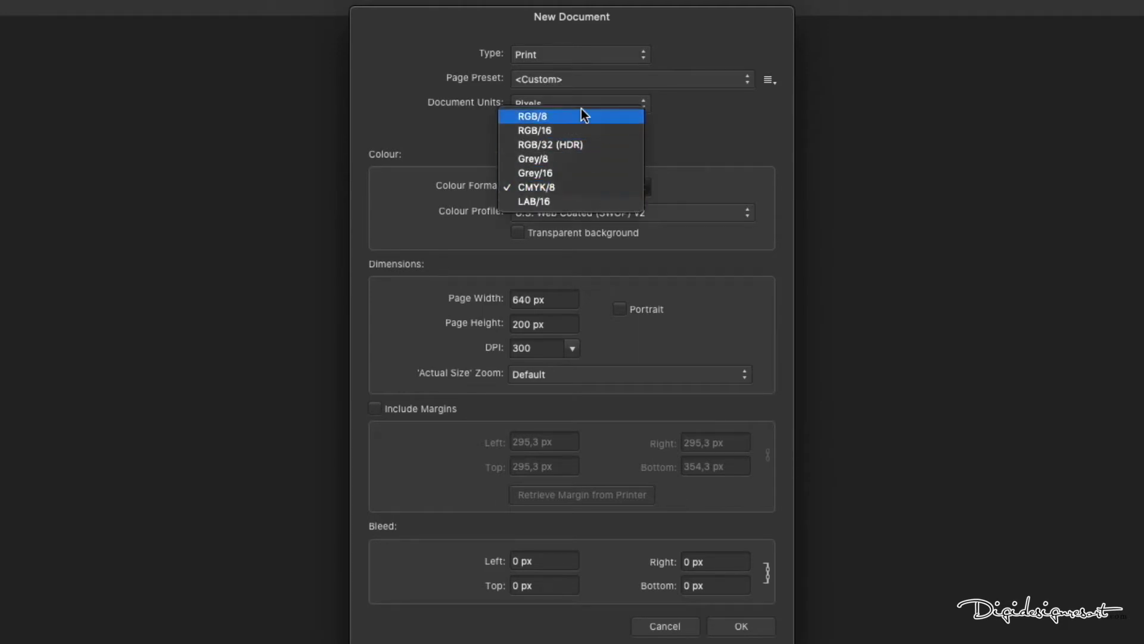
pyautogui.click(450, 128)
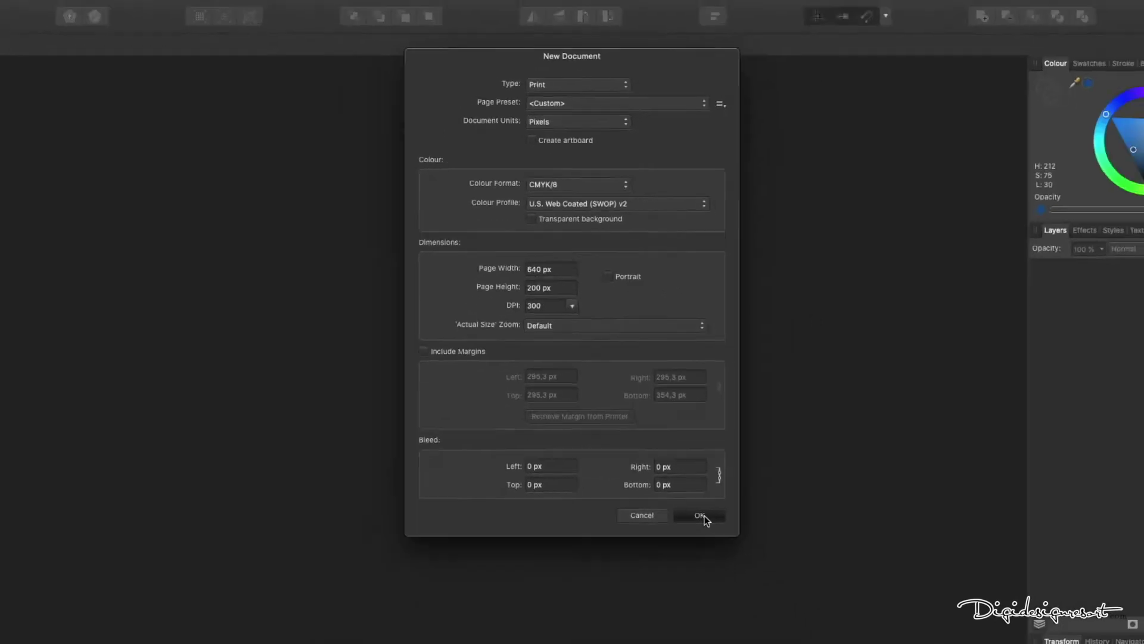
pyautogui.click(745, 626)
pyautogui.click(725, 553)
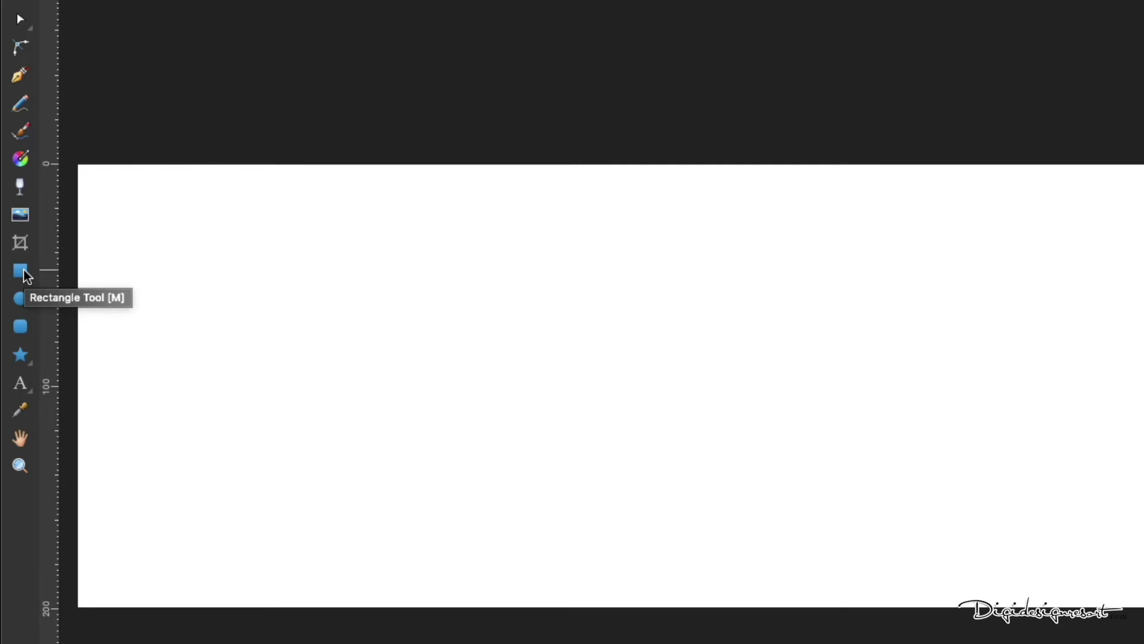
# - Activate the Rectangle tool with snapping, Force Pixel Alignment and Move By Whole Pixels enabled, and check the snapping options
pyautogui.click(23, 271)
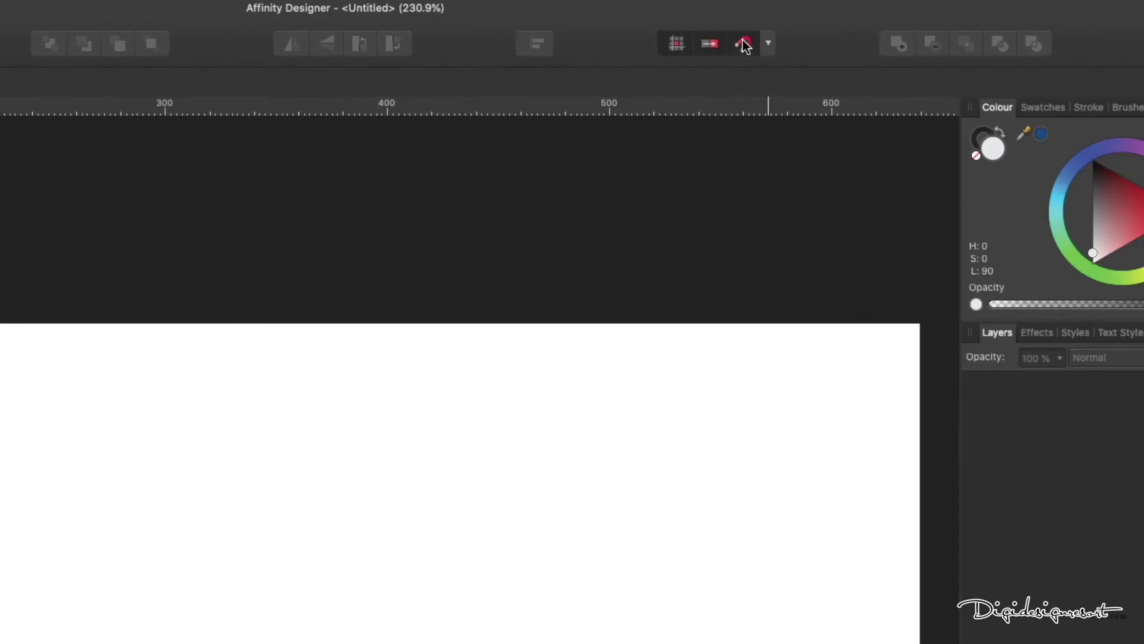
pyautogui.click(744, 45)
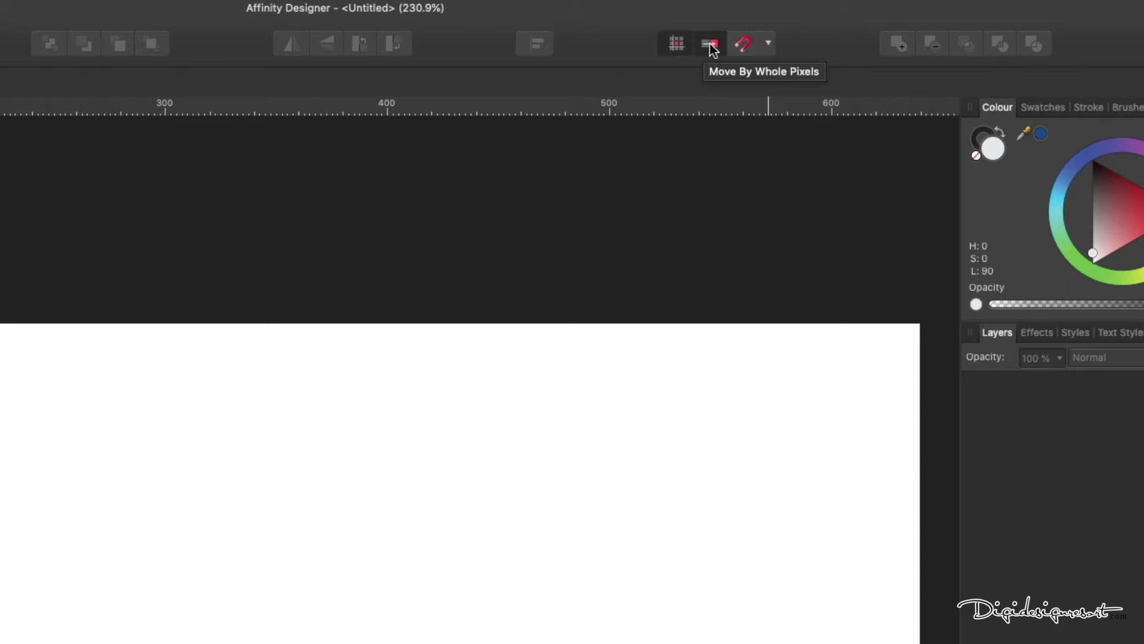
pyautogui.click(711, 46)
pyautogui.click(676, 43)
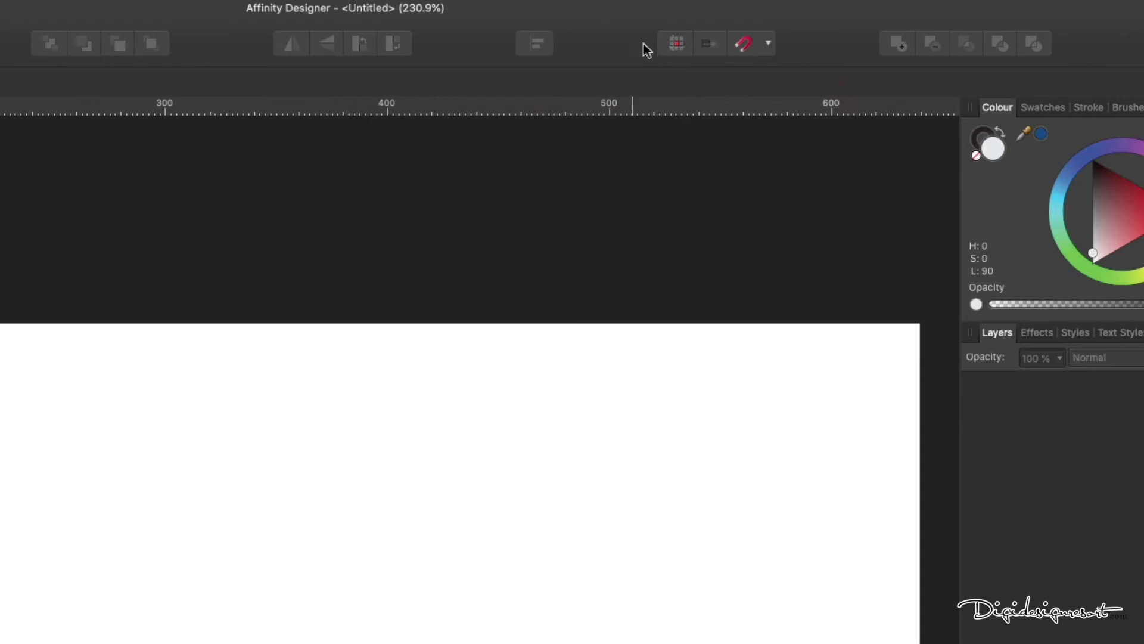
pyautogui.click(676, 48)
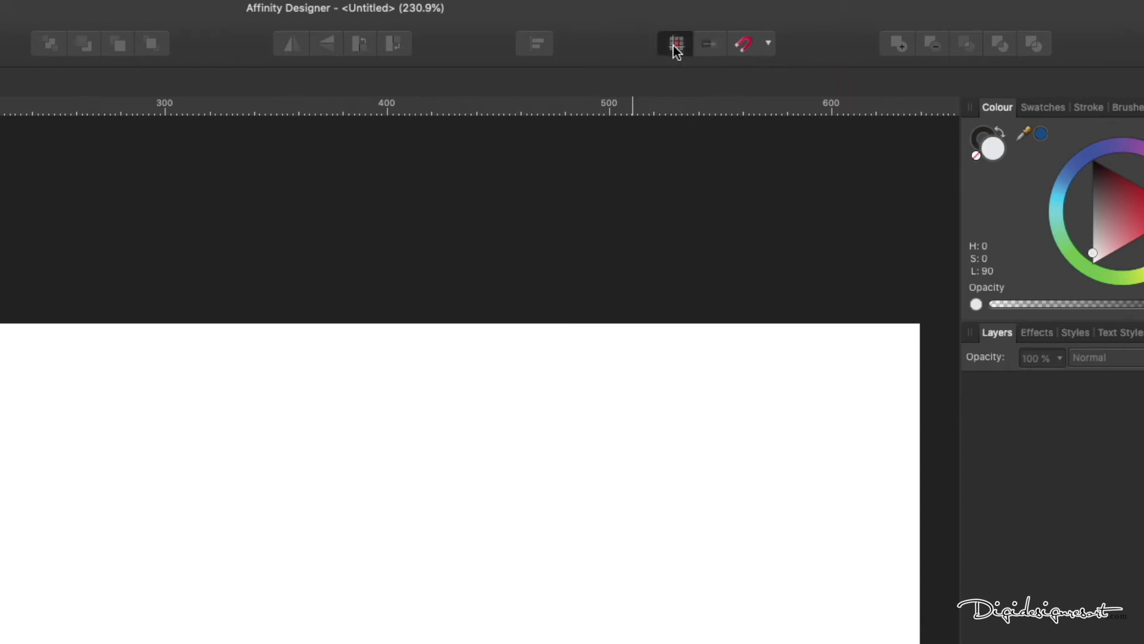
pyautogui.click(743, 45)
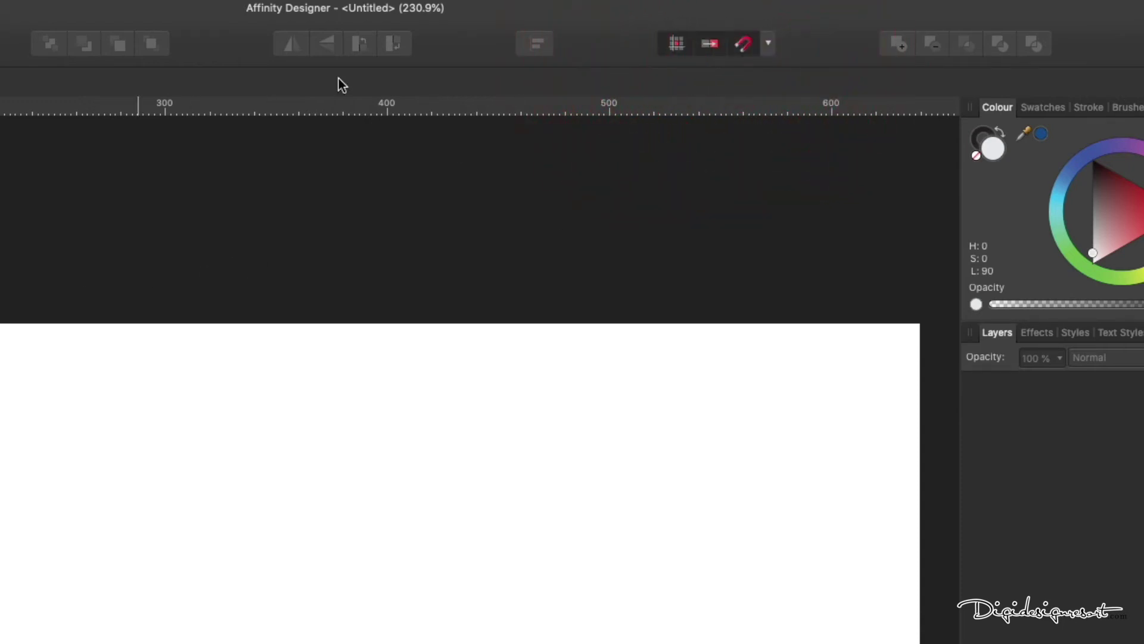
pyautogui.click(769, 47)
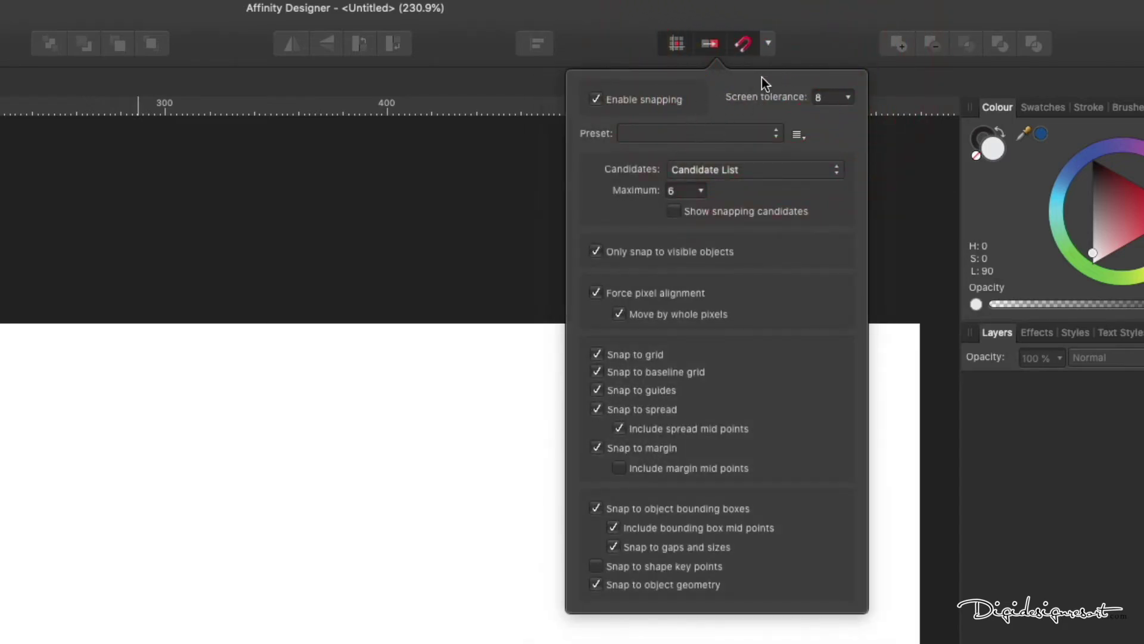
pyautogui.click(767, 44)
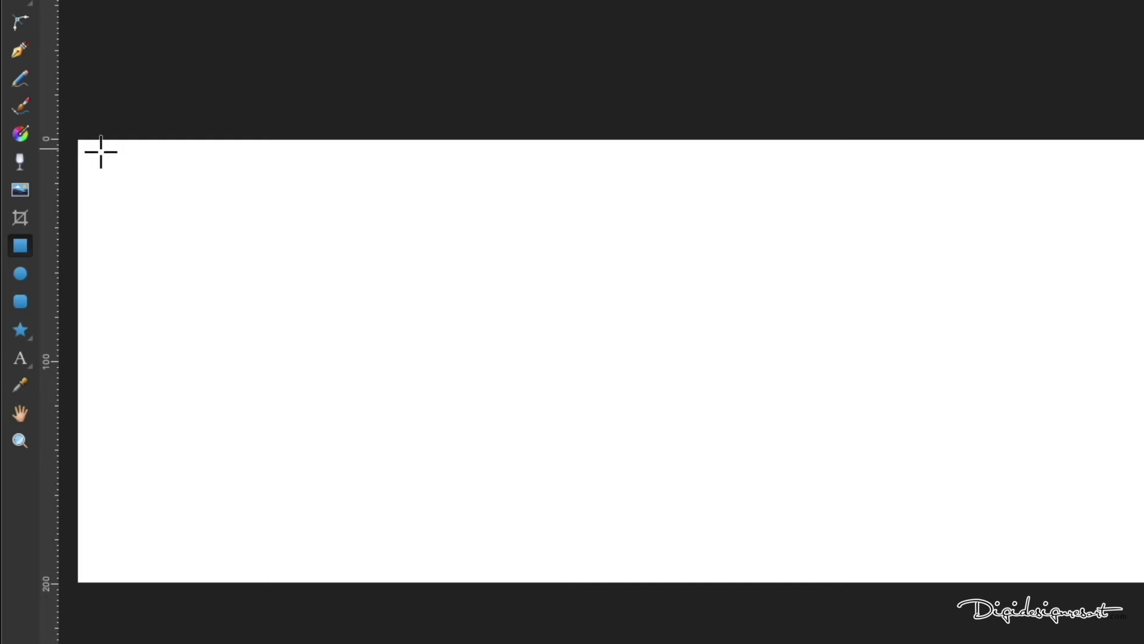
# - Draw a 640 × 200 px rectangle that covers the whole page
pyautogui.moveTo(84, 145); pyautogui.dragTo(929, 491)
pyautogui.click(742, 352)
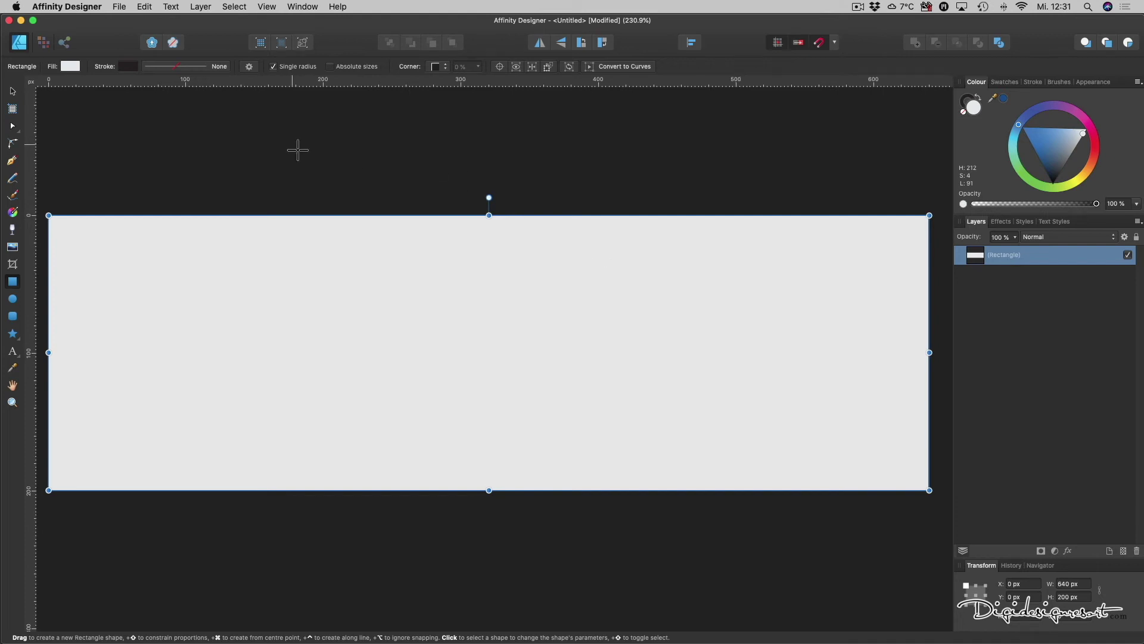
# - Apply a vertical gradient fill to the rectangle, running from its top edge to its bottom edge
pyautogui.click(12, 93)
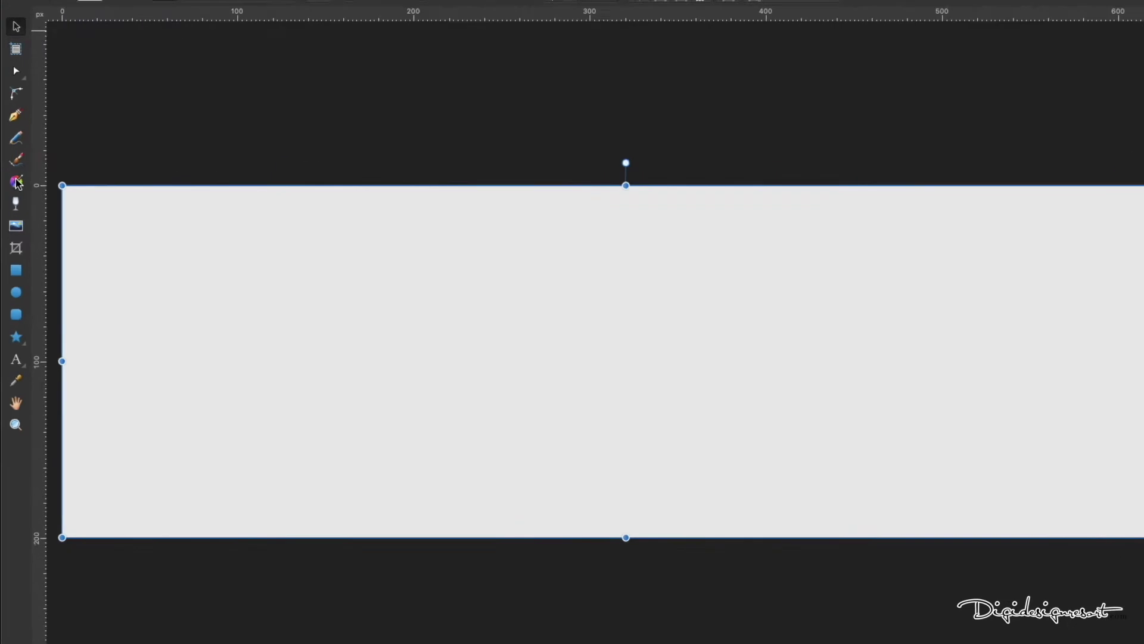
pyautogui.click(13, 214)
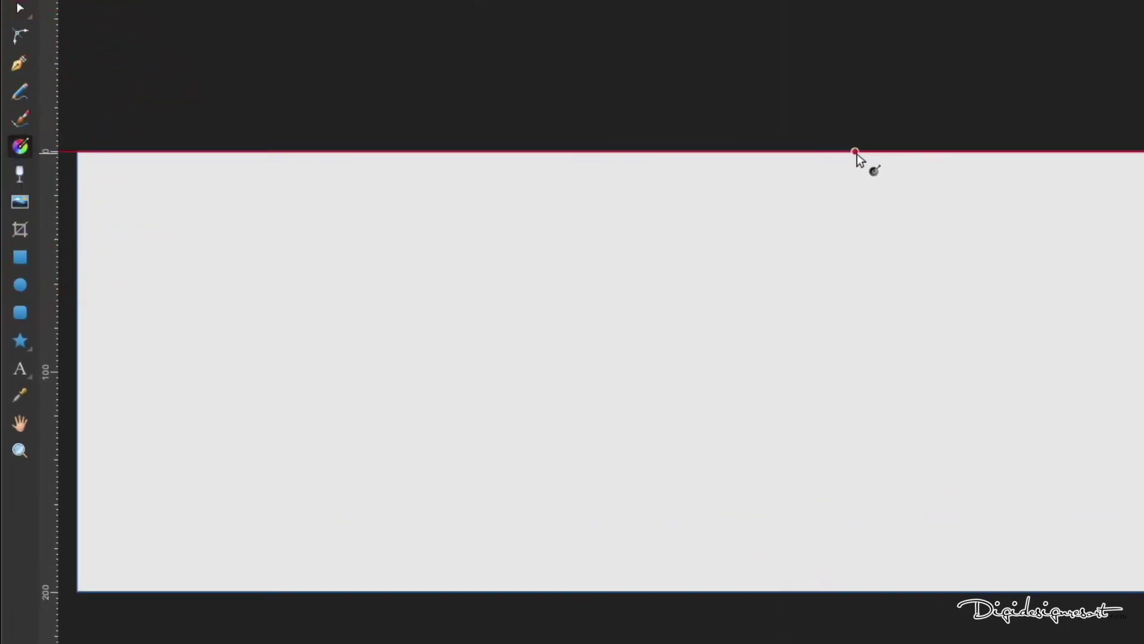
pyautogui.moveTo(863, 151)
pyautogui.mouseDown()
pyautogui.moveTo(876, 549)
pyautogui.moveTo(859, 592)
pyautogui.mouseUp()
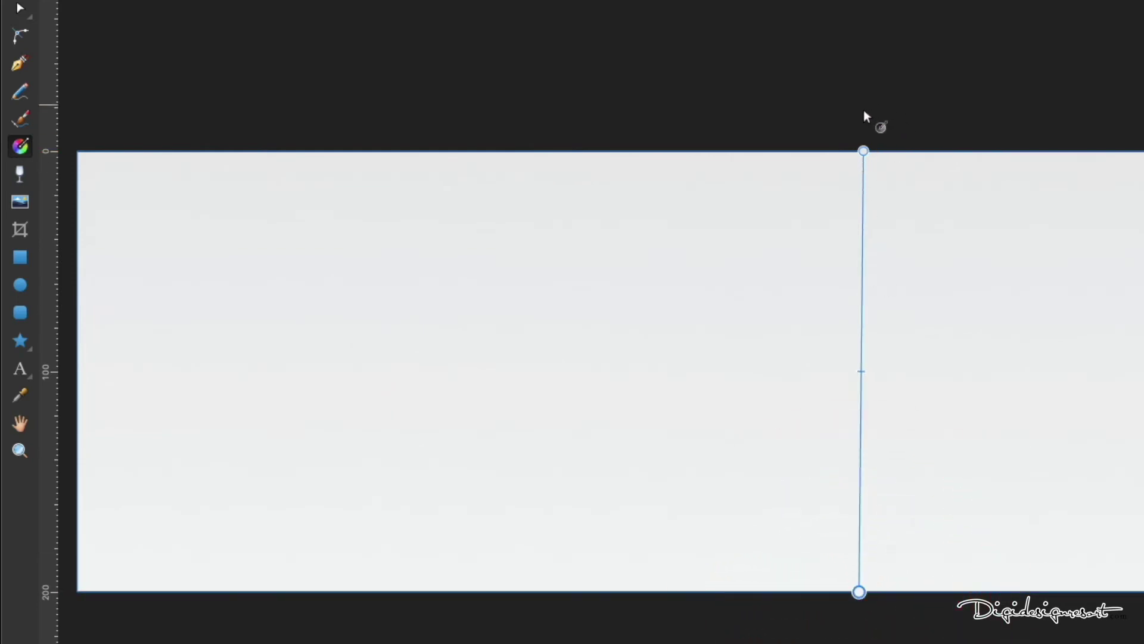
# - Colour the gradient's top stop with "high color" and its bottom stop with "low Color" from the My Color palette
pyautogui.click(864, 152)
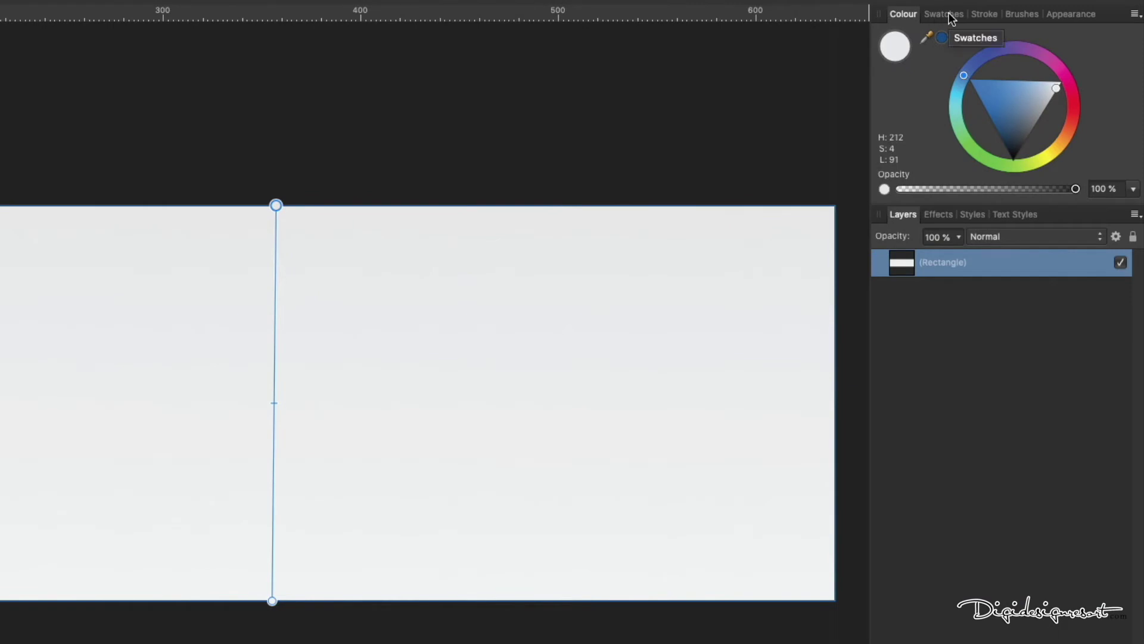
pyautogui.moveTo(1006, 84); pyautogui.dragTo(1037, 104)
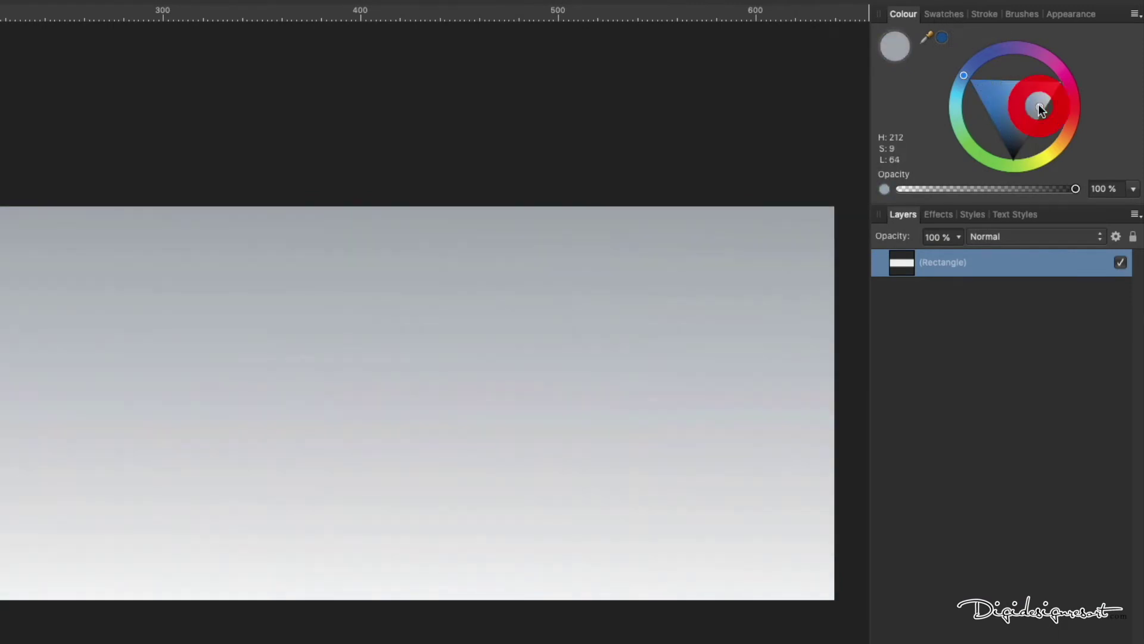
pyautogui.click(948, 13)
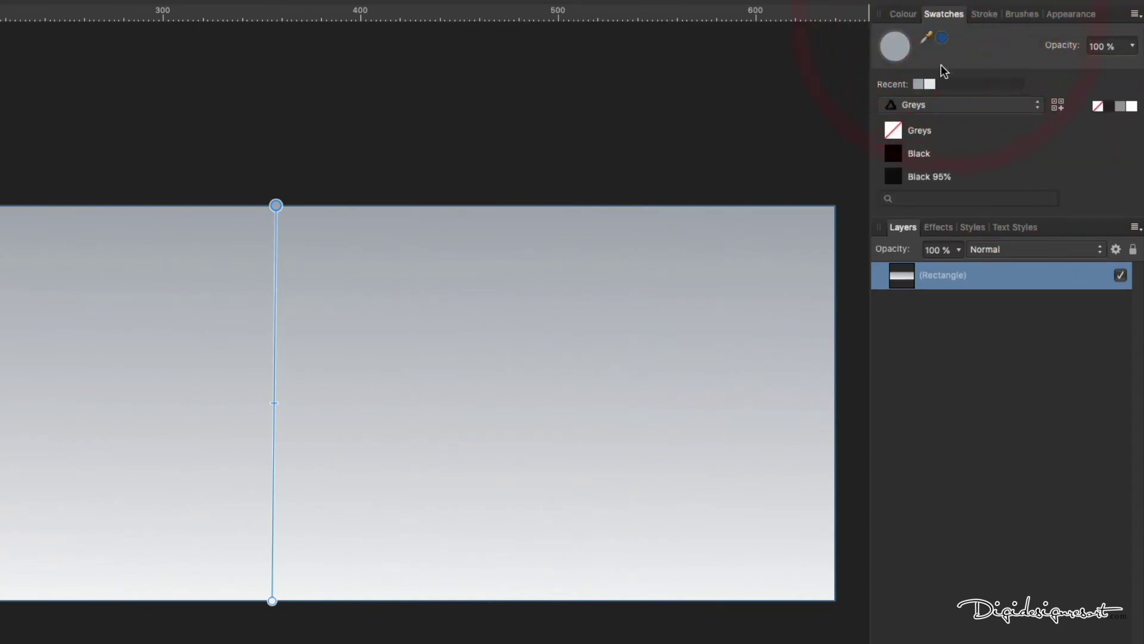
pyautogui.click(963, 103)
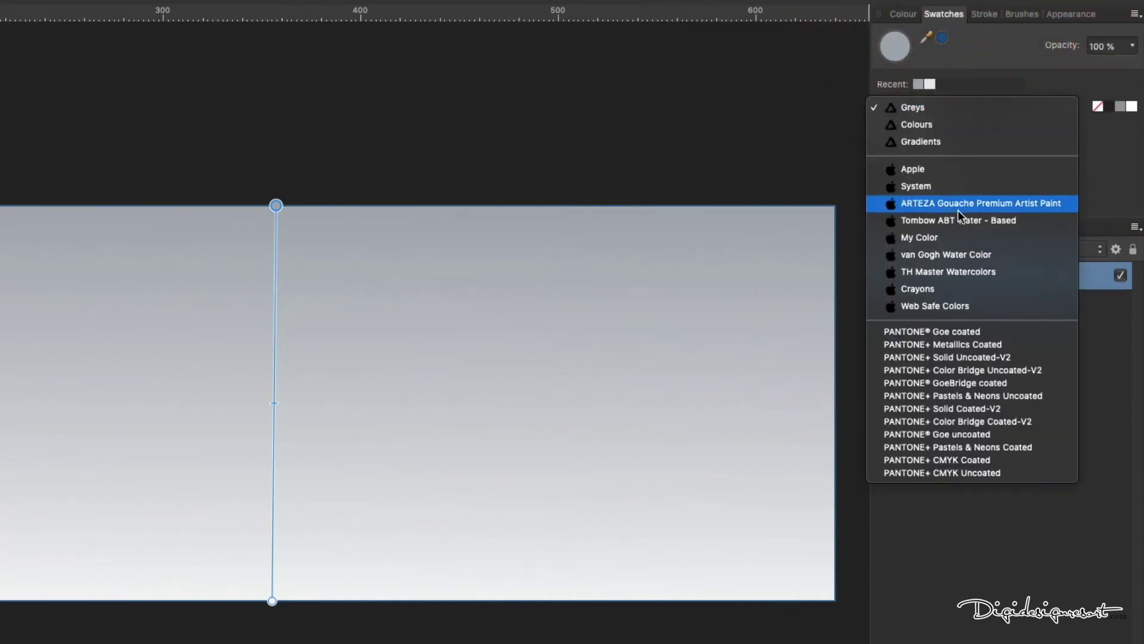
pyautogui.click(963, 237)
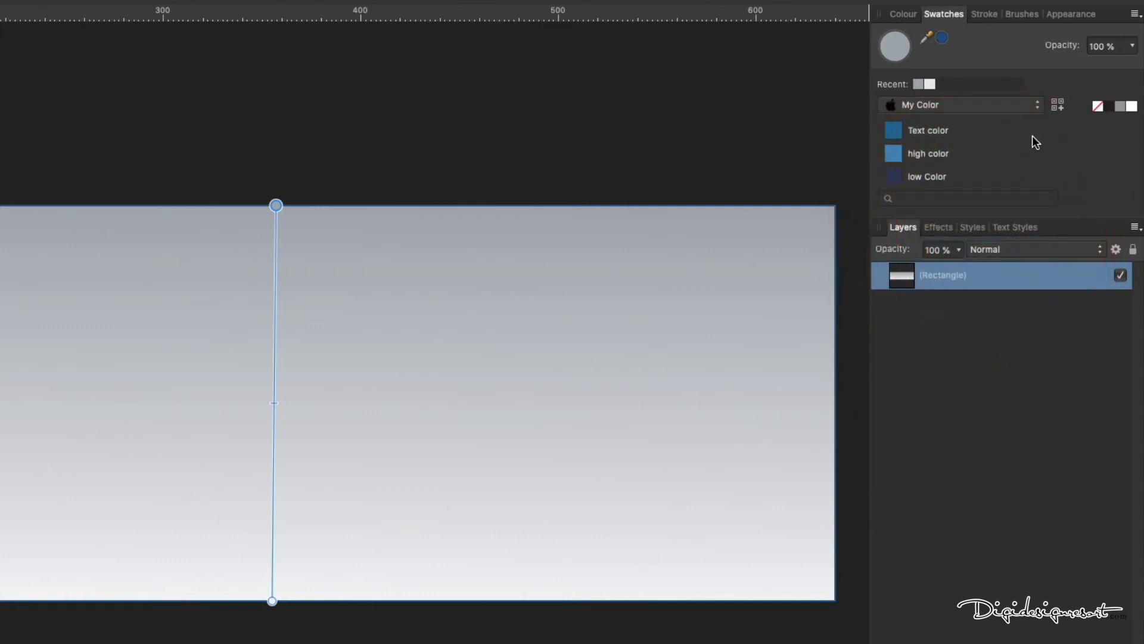
pyautogui.click(894, 155)
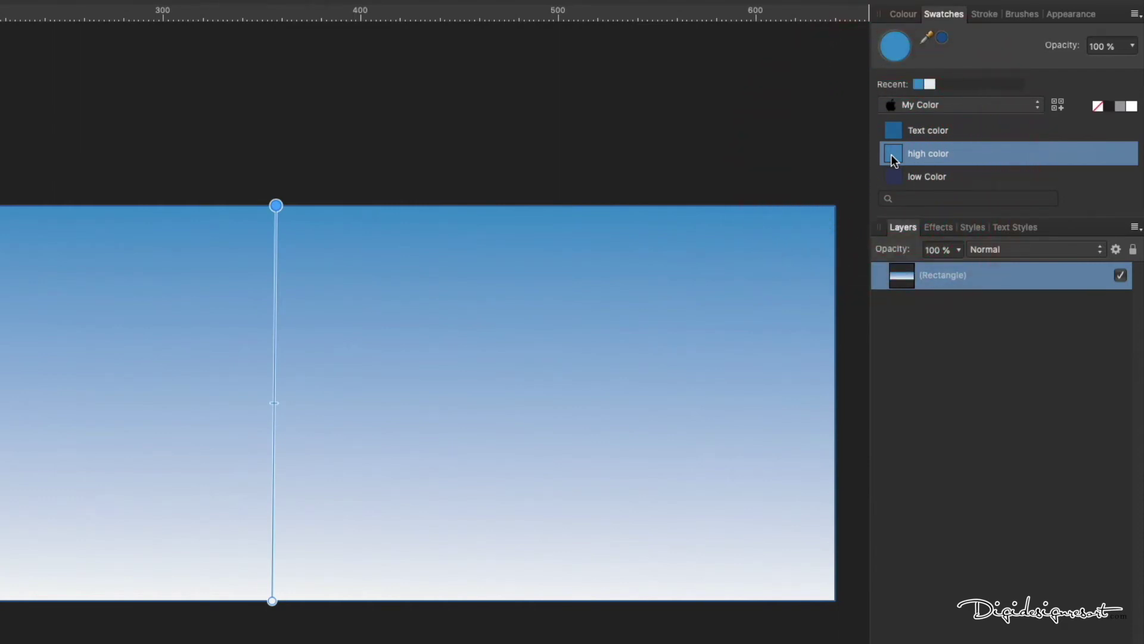
pyautogui.click(271, 601)
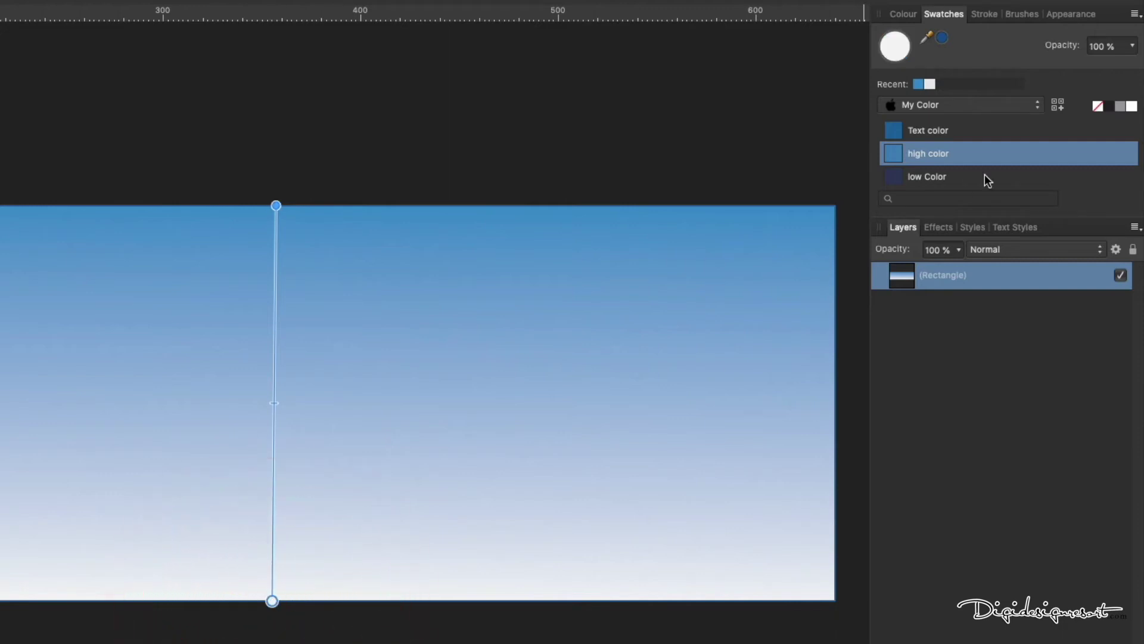
pyautogui.click(899, 177)
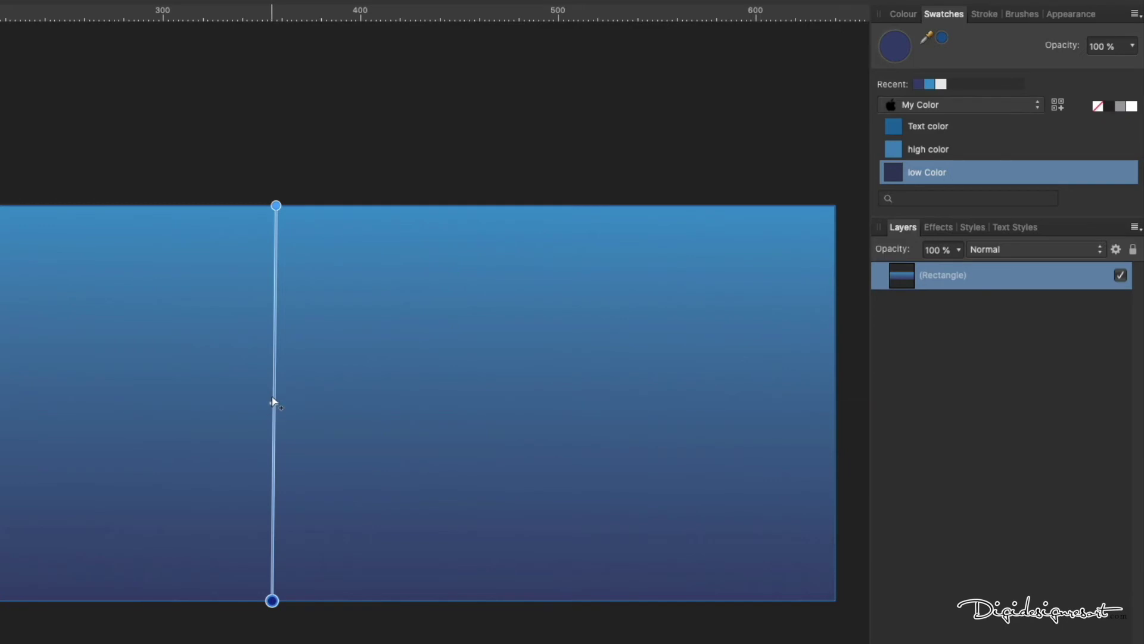
# - Straighten the gradient line by shifting its top and bottom end points until it runs exactly vertical
pyautogui.moveTo(275, 401); pyautogui.dragTo(308, 404)
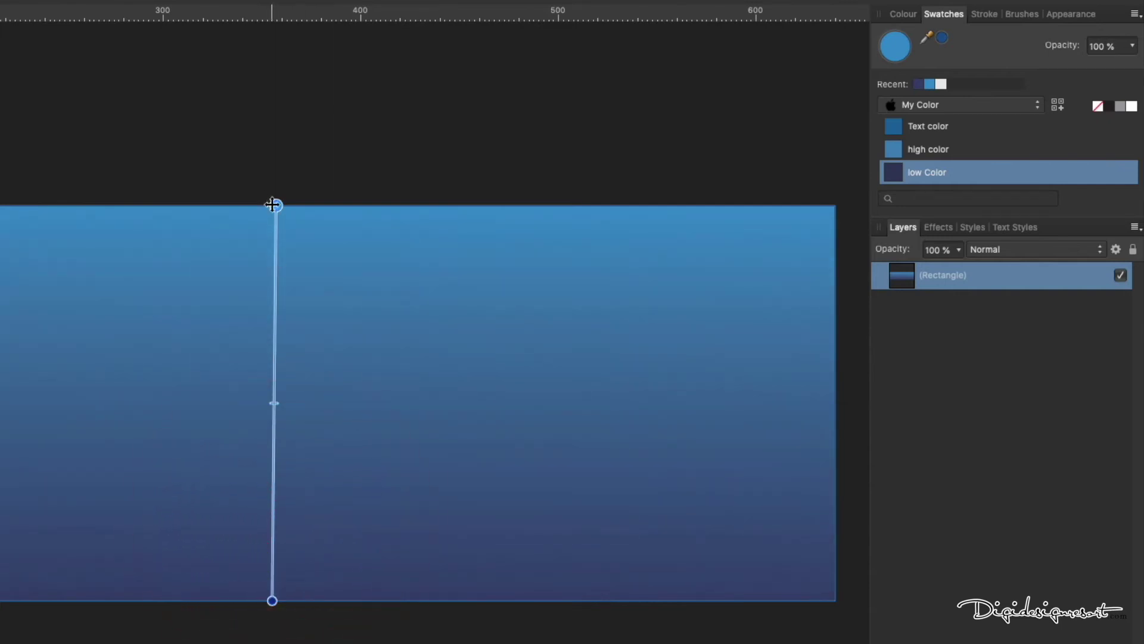
pyautogui.moveTo(276, 205)
pyautogui.mouseDown()
pyautogui.moveTo(256, 356)
pyautogui.moveTo(276, 291)
pyautogui.moveTo(278, 212)
pyautogui.moveTo(268, 202)
pyautogui.moveTo(495, 257)
pyautogui.moveTo(133, 195)
pyautogui.moveTo(268, 205)
pyautogui.mouseUp()
pyautogui.moveTo(270, 600); pyautogui.dragTo(264, 599)
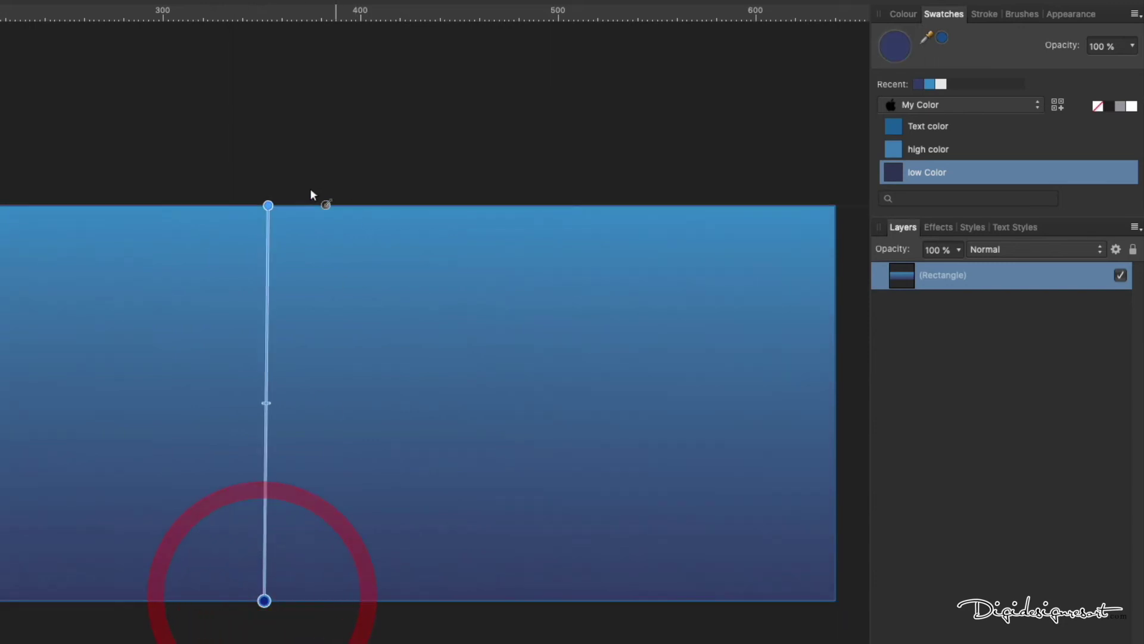
pyautogui.moveTo(270, 201); pyautogui.dragTo(263, 199)
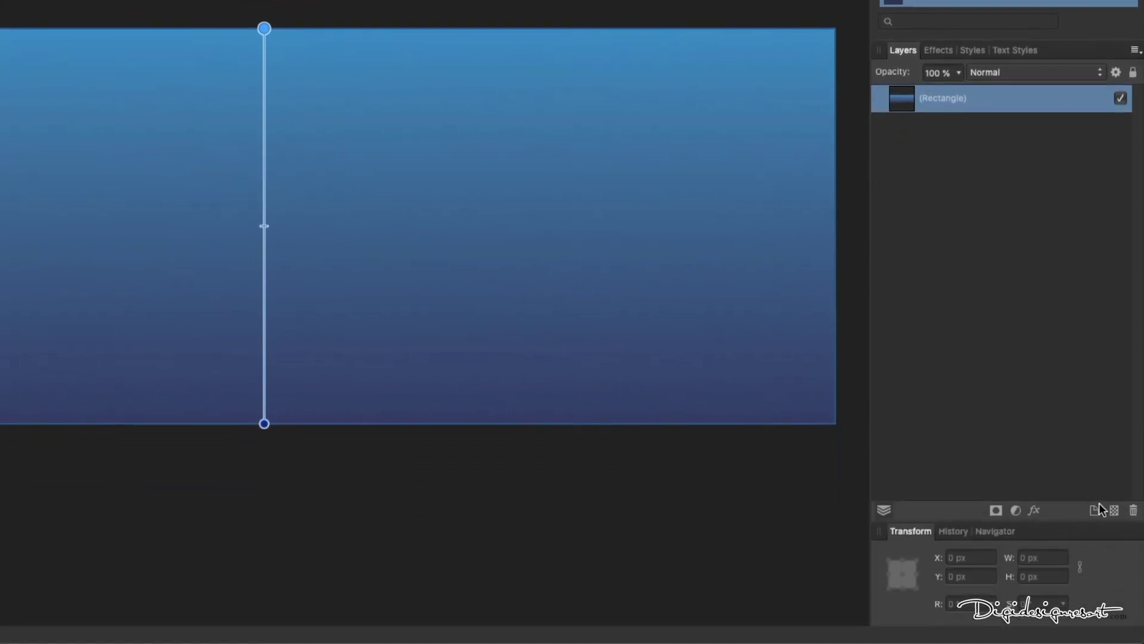
# - Add a new empty layer above the gradient rectangle
pyautogui.click(1098, 512)
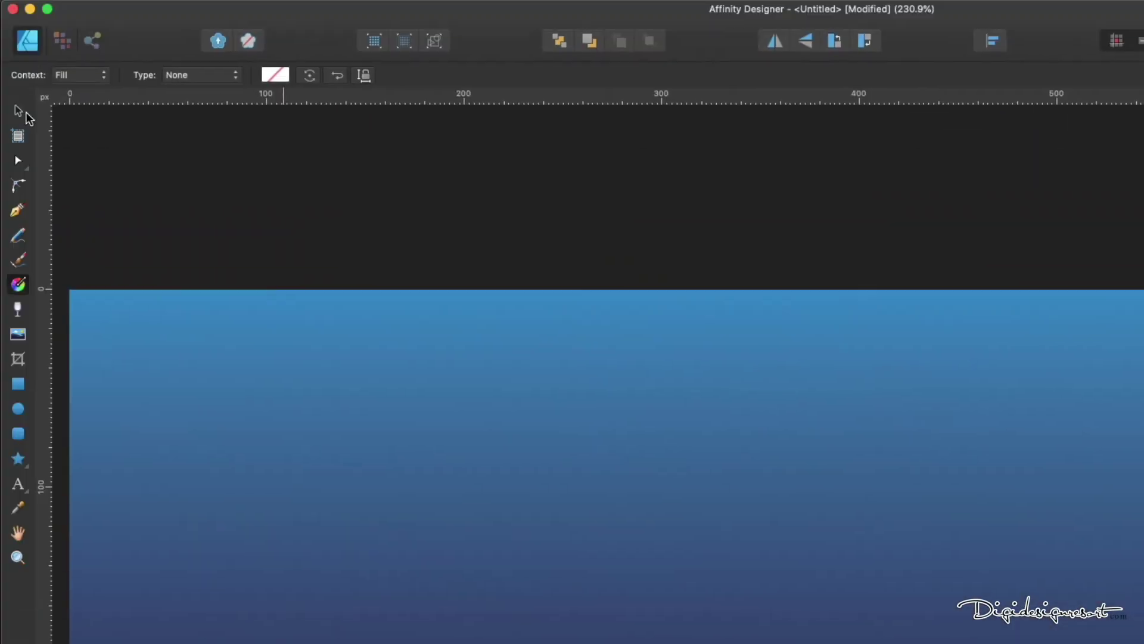
pyautogui.click(17, 111)
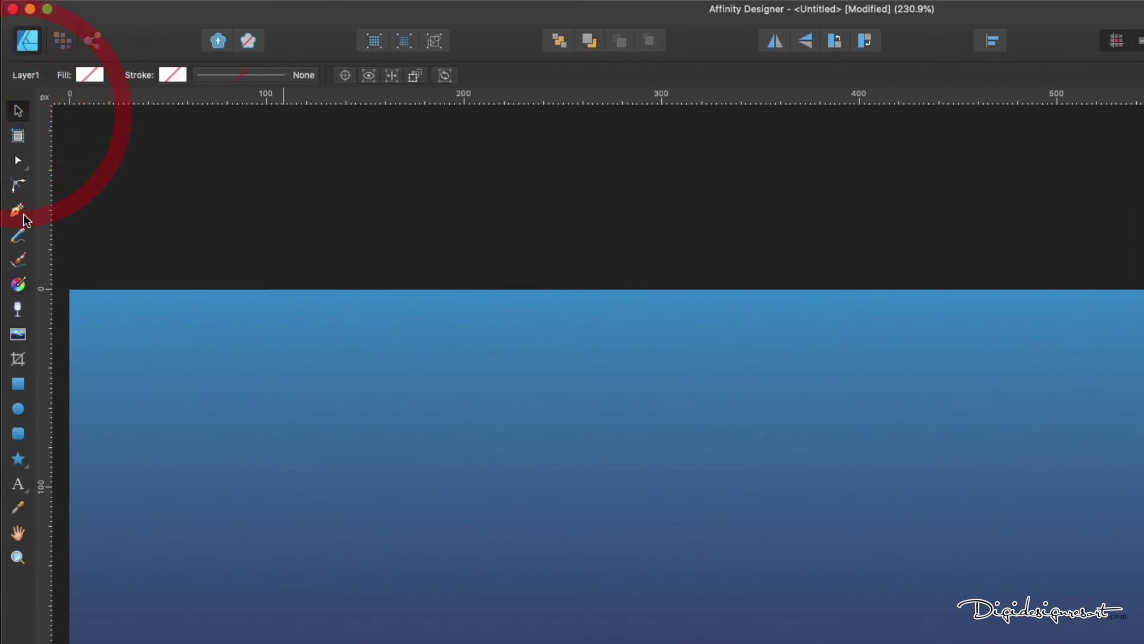
# - Set the Artistic Text tool's font to Grand Hotel at a size of 32 pt
pyautogui.click(18, 484)
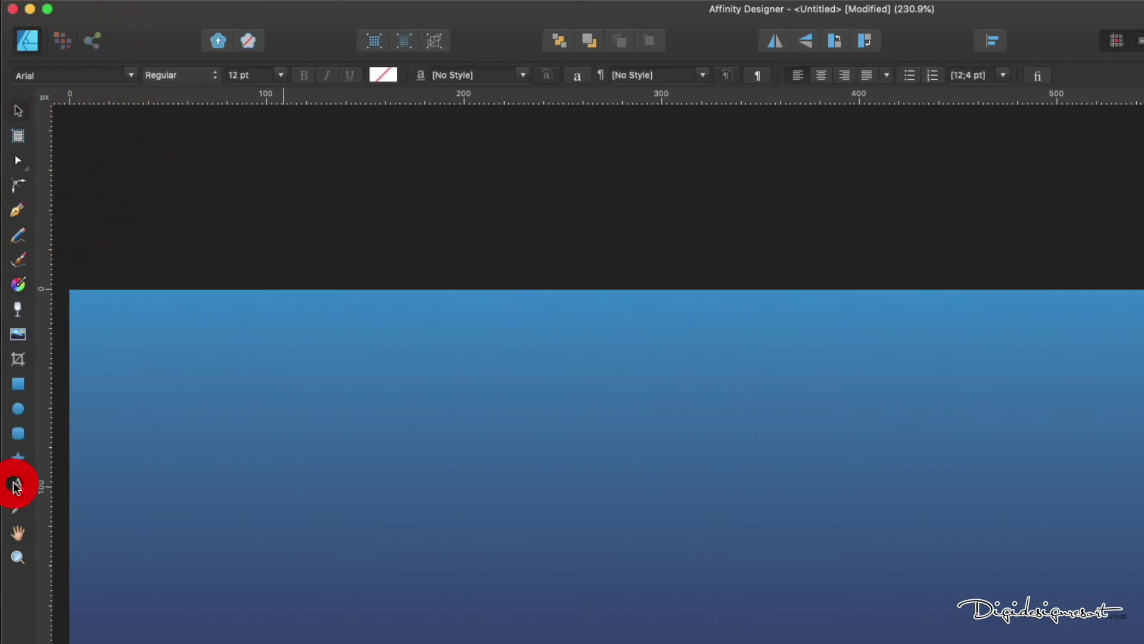
pyautogui.click(72, 76)
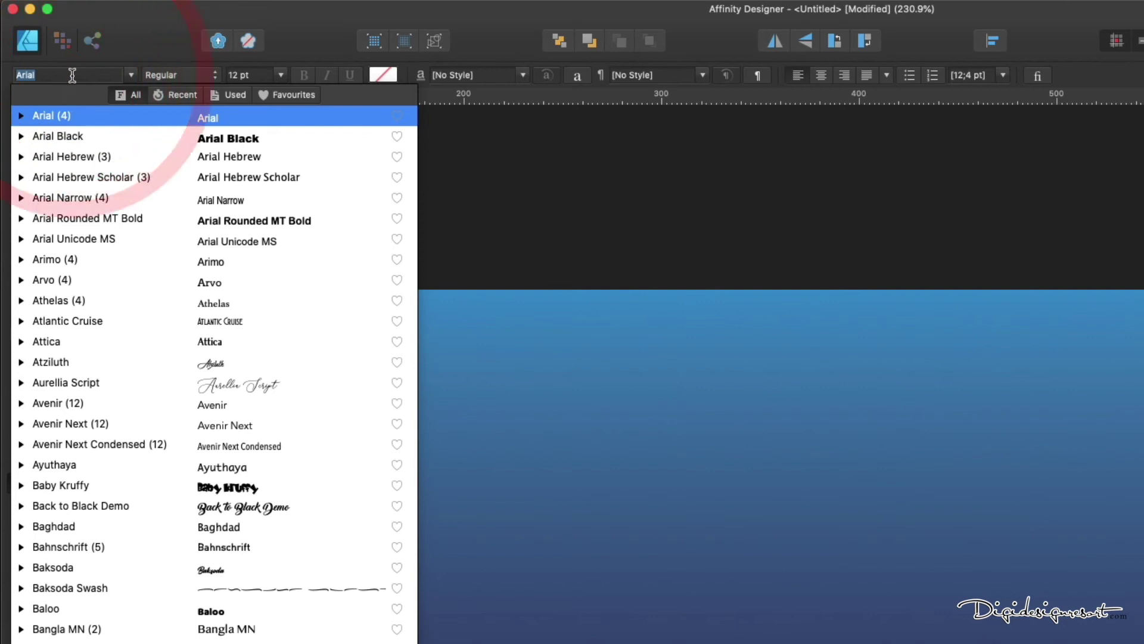
pyautogui.write('gra')
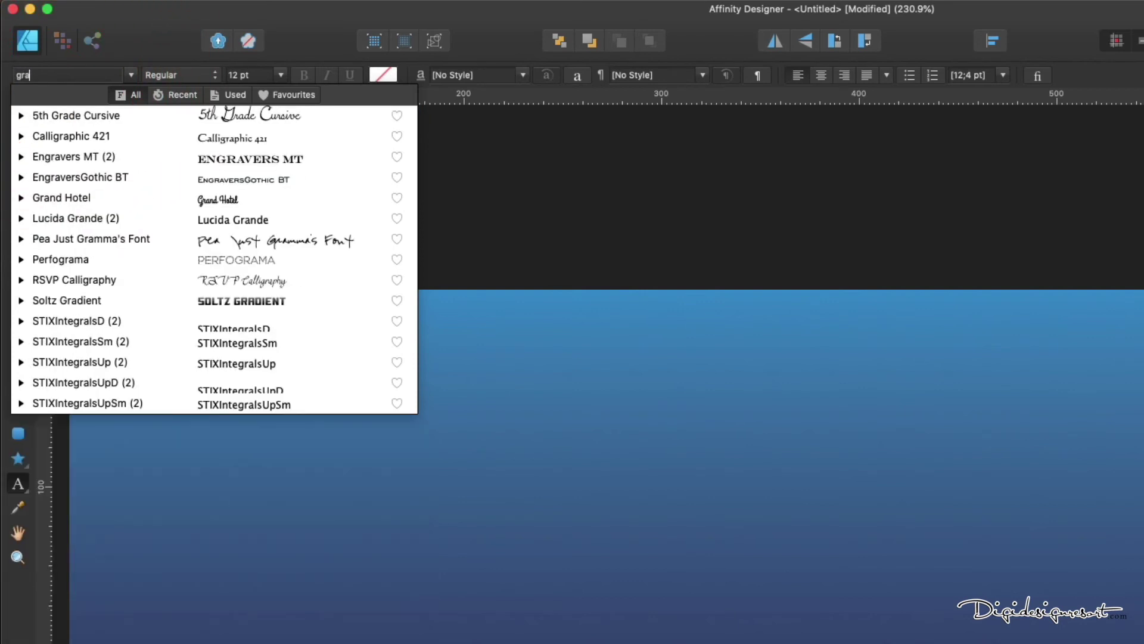
pyautogui.write('nd')
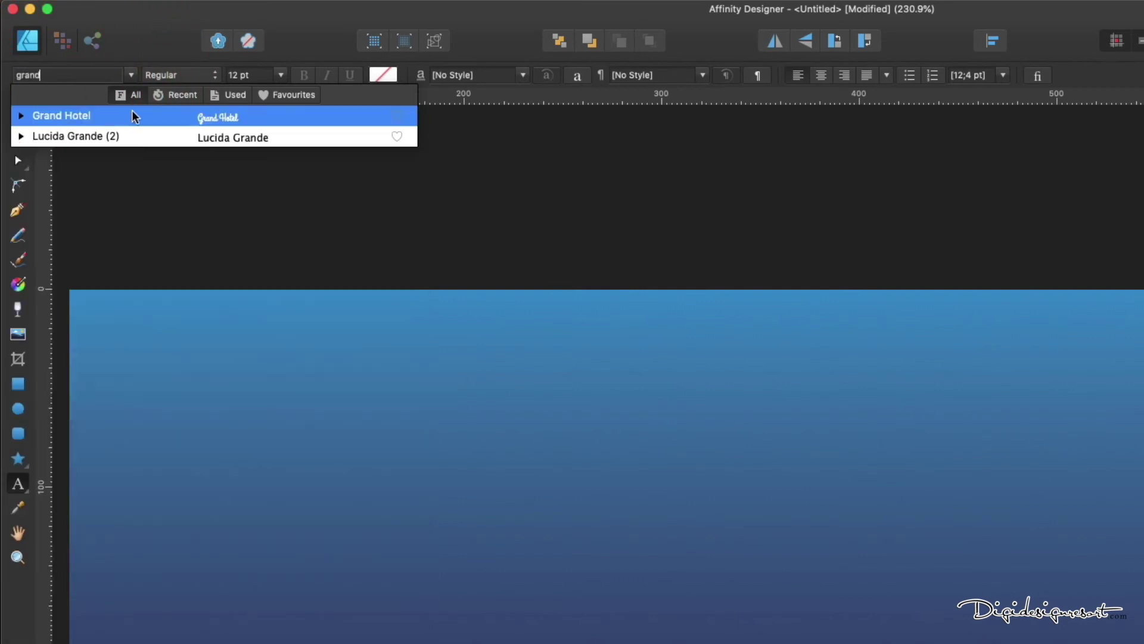
pyautogui.click(178, 116)
pyautogui.click(259, 75)
pyautogui.write('32')
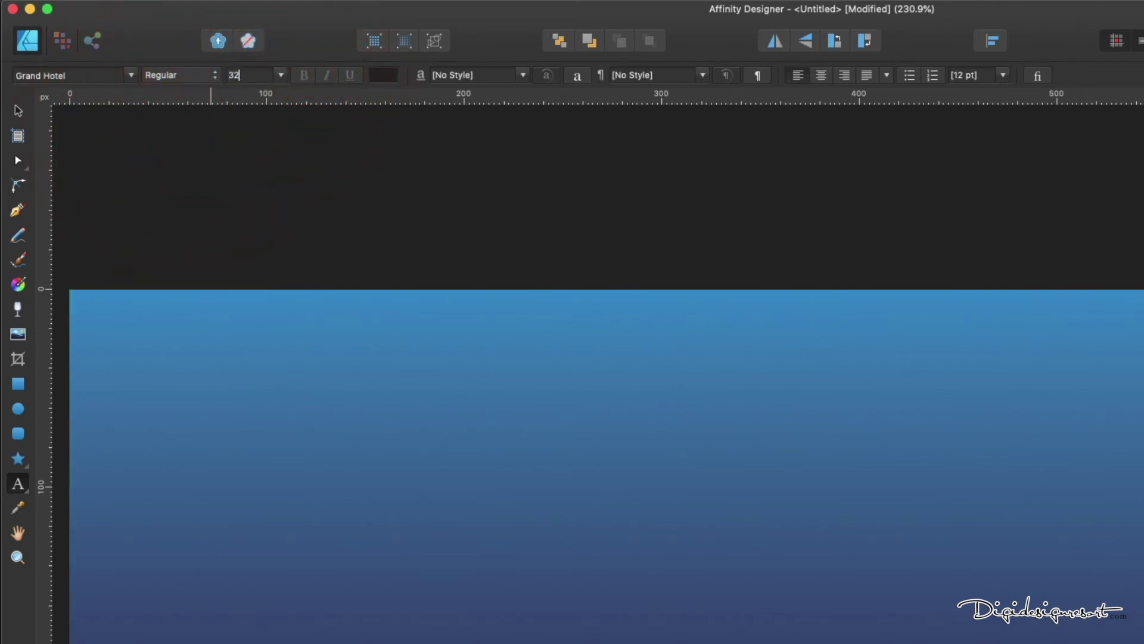
pyautogui.press('Return')
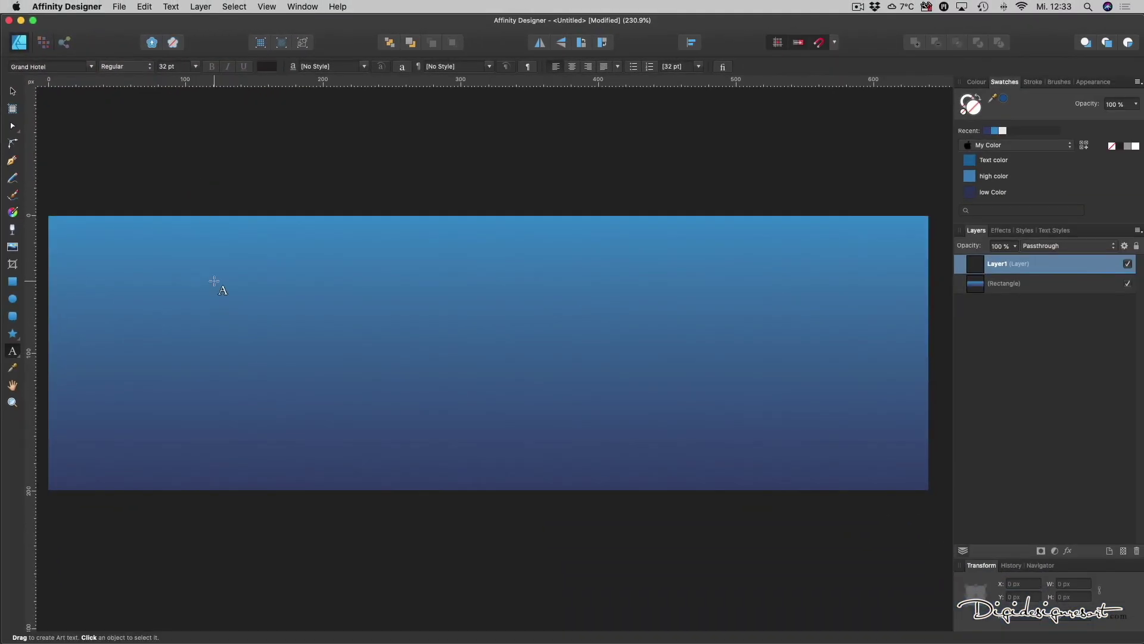
# - Add the art text "summer" across the middle of the page on the new layer
pyautogui.click(214, 358)
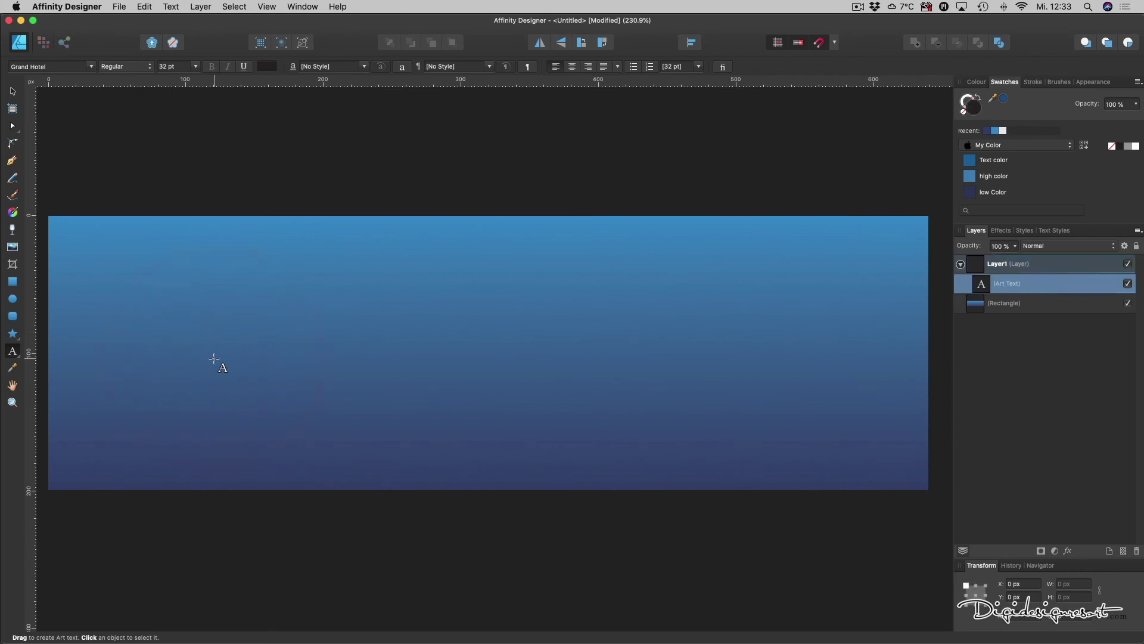
pyautogui.write('summer')
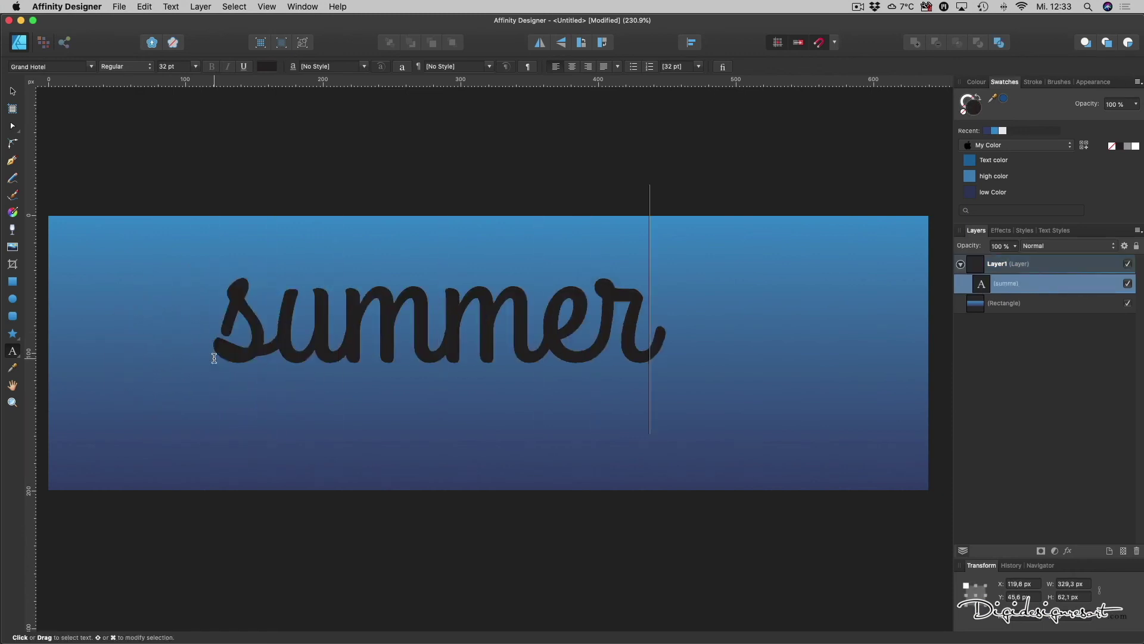
# - Extend the art text to read "summertime" and finish editing it
pyautogui.write('time')
pyautogui.press('Escape')
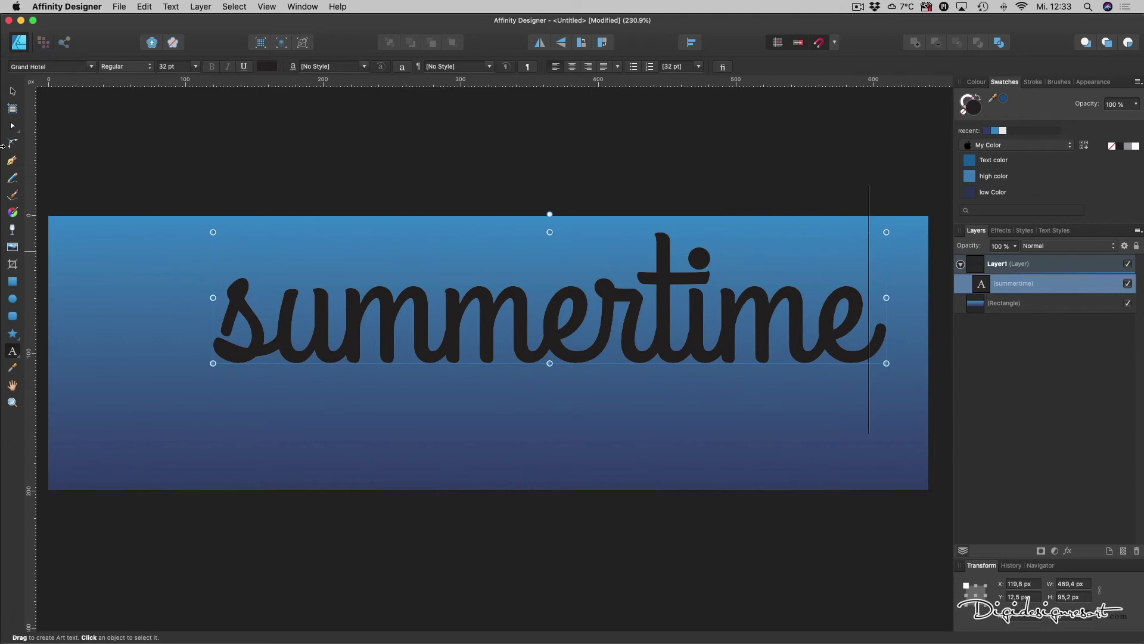
pyautogui.click(13, 91)
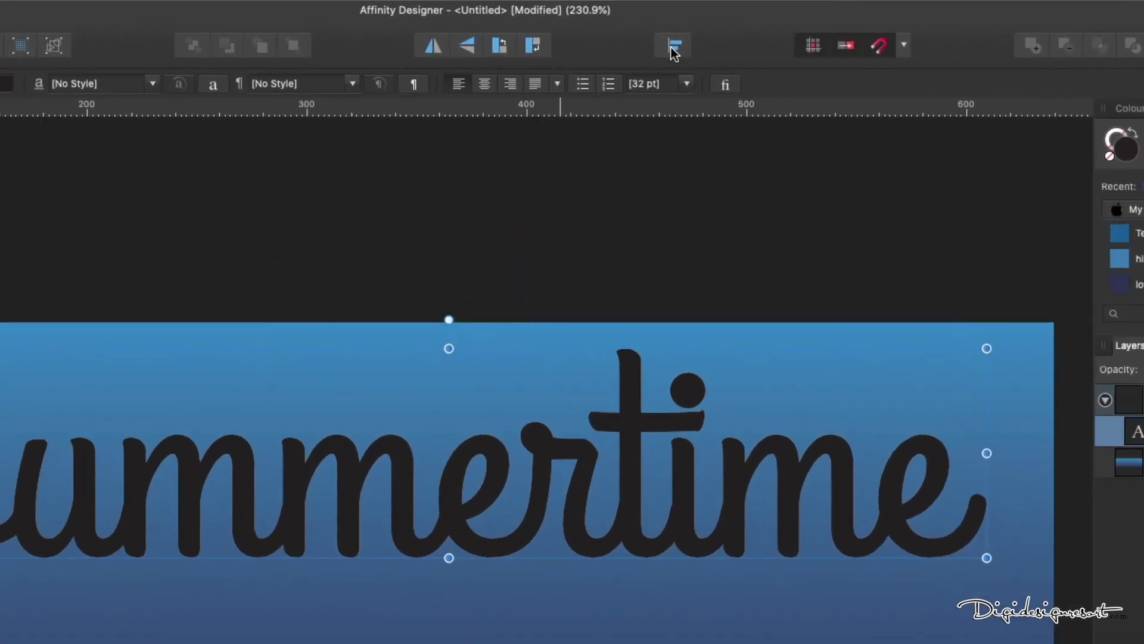
# - Align the "summertime" text to the page centre both horizontally and vertically
pyautogui.click(672, 47)
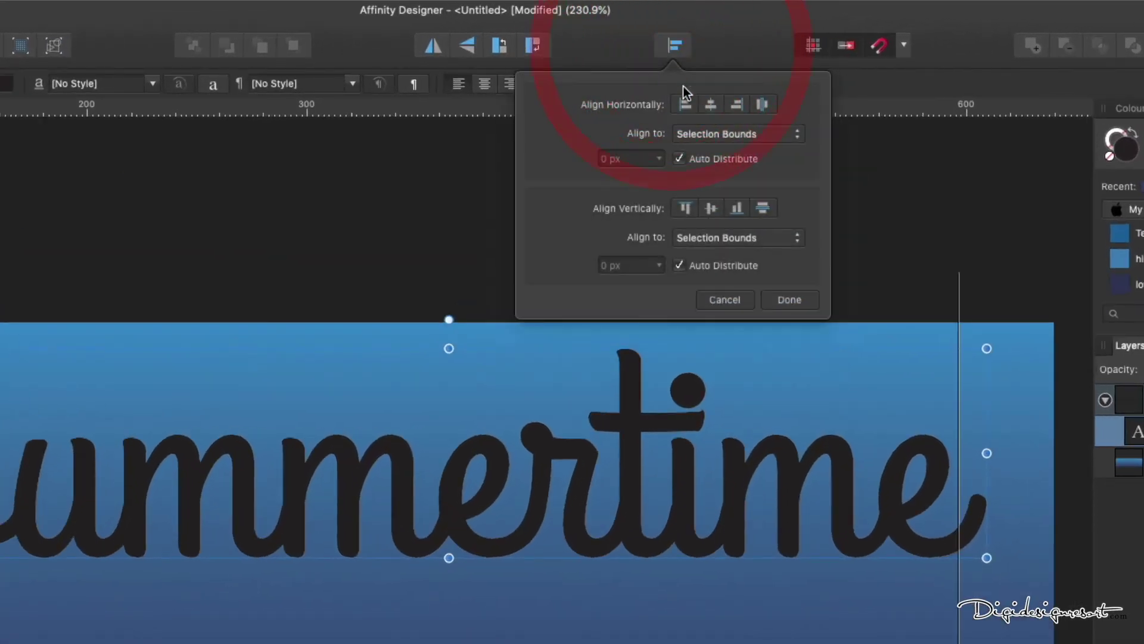
pyautogui.click(711, 104)
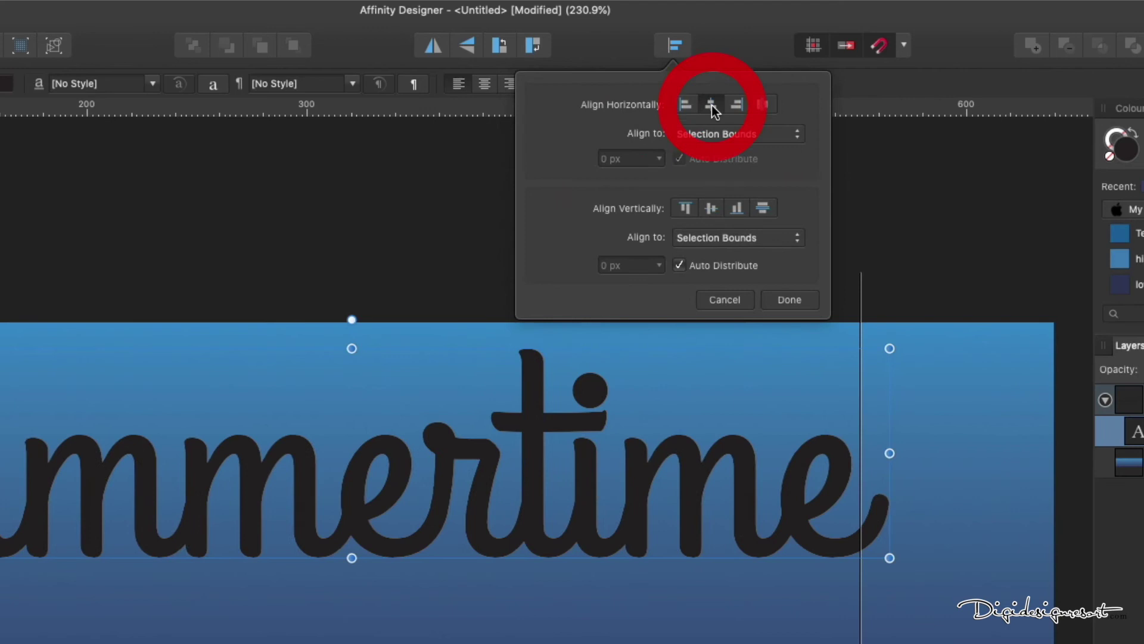
pyautogui.click(710, 209)
pyautogui.click(738, 33)
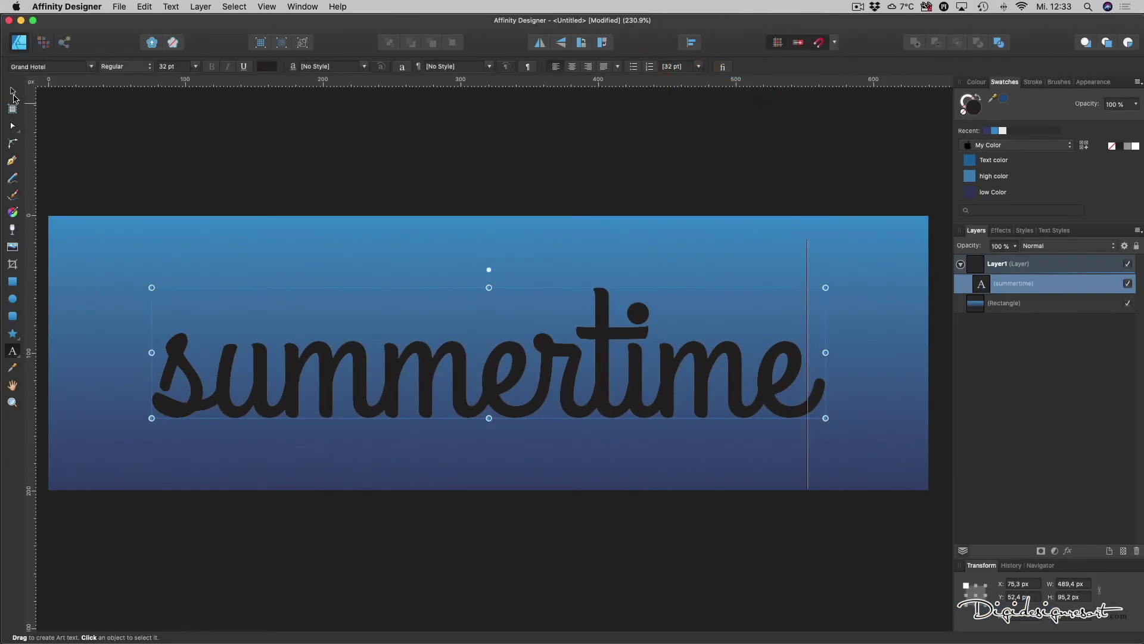
# - Add a linear Gradient Overlay layer effect to the "summertime" text and set its angle to 90°
pyautogui.click(13, 92)
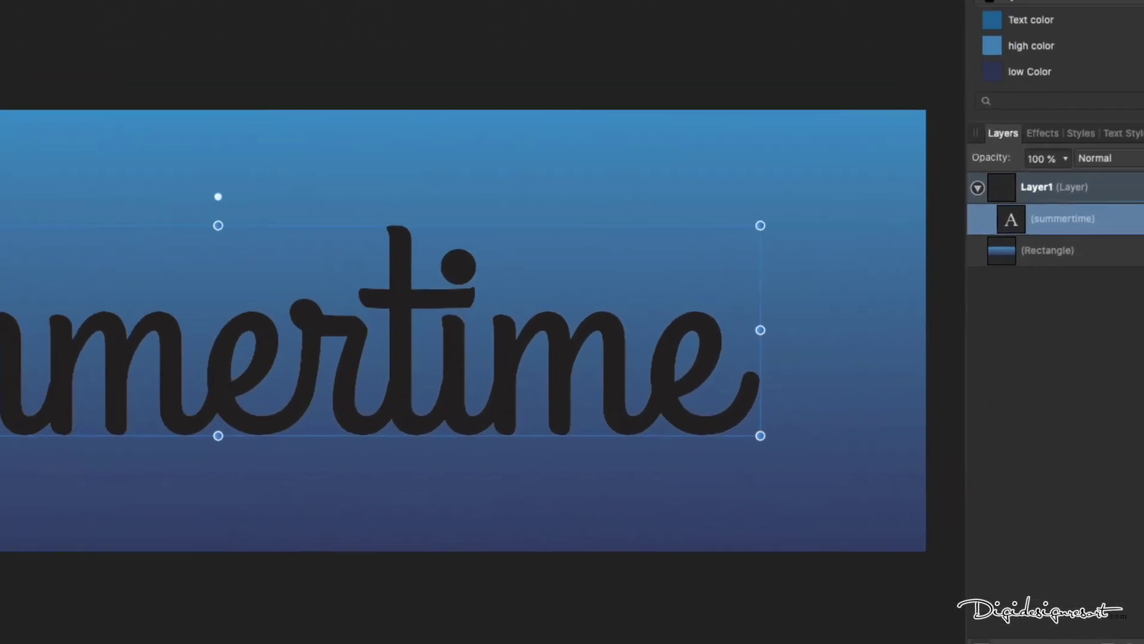
pyautogui.click(1067, 550)
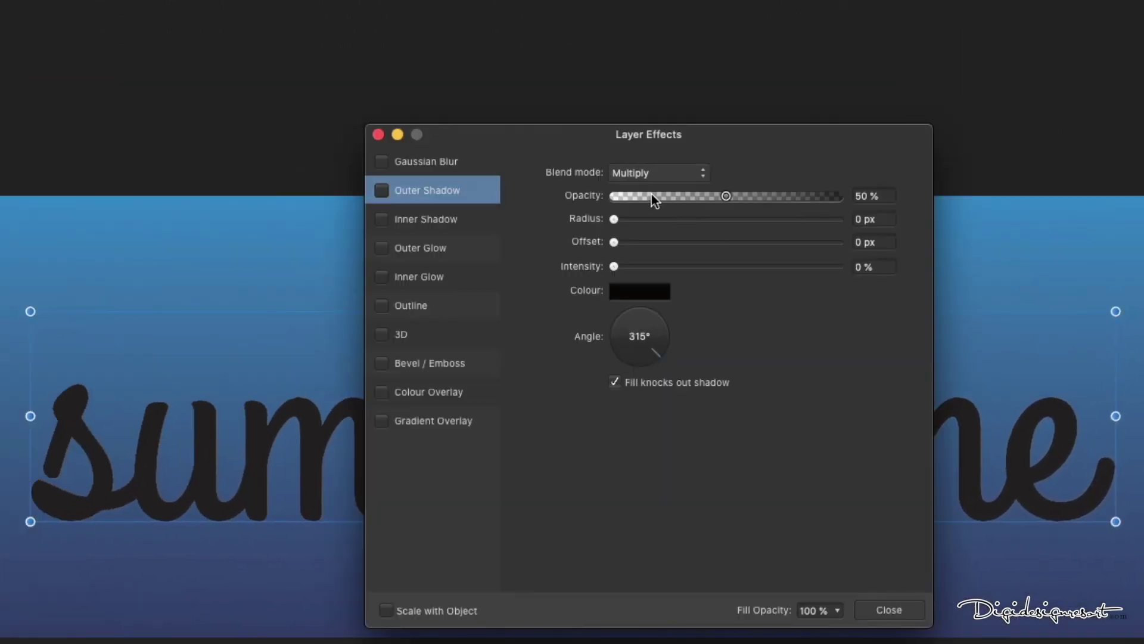
pyautogui.moveTo(552, 135)
pyautogui.mouseDown()
pyautogui.moveTo(644, 52)
pyautogui.moveTo(752, 20)
pyautogui.mouseUp()
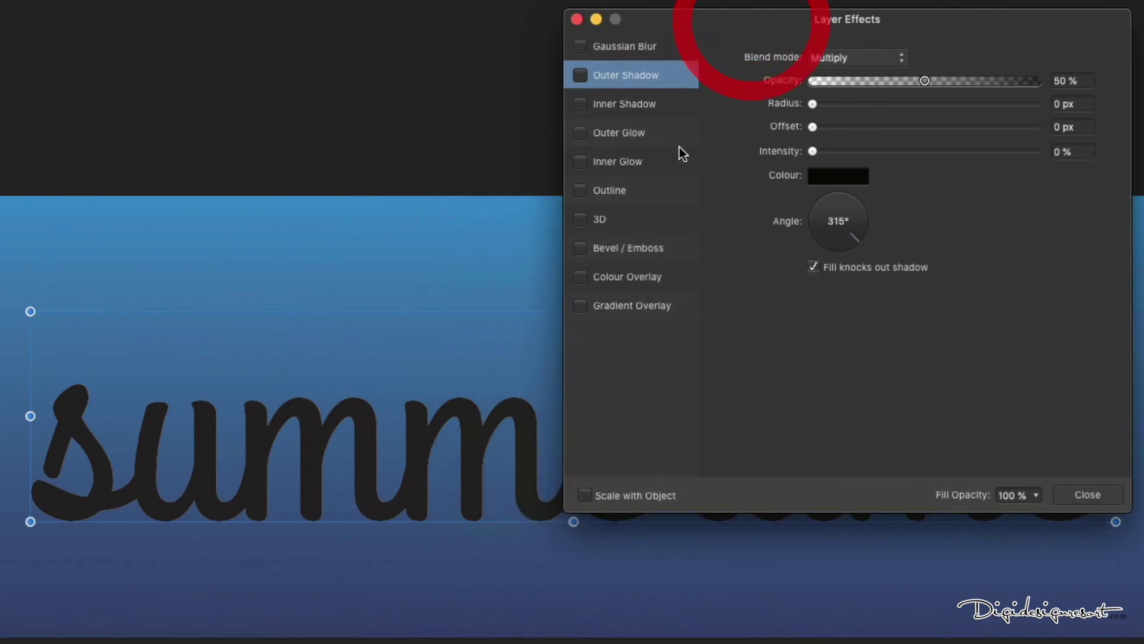
pyautogui.click(610, 306)
pyautogui.click(578, 306)
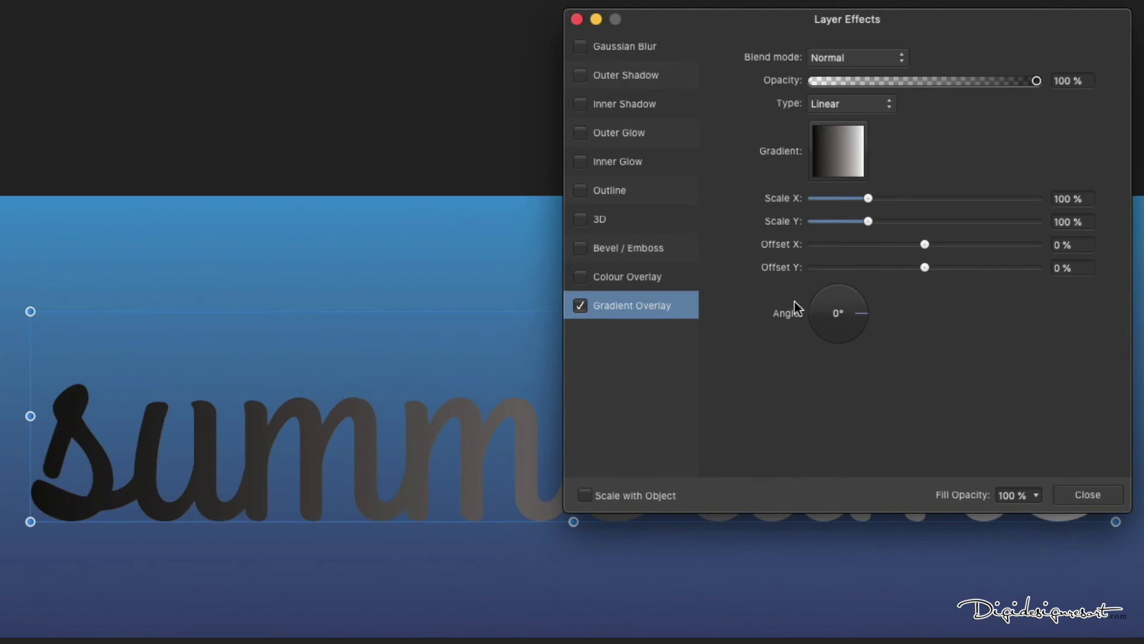
pyautogui.moveTo(863, 312); pyautogui.dragTo(836, 267)
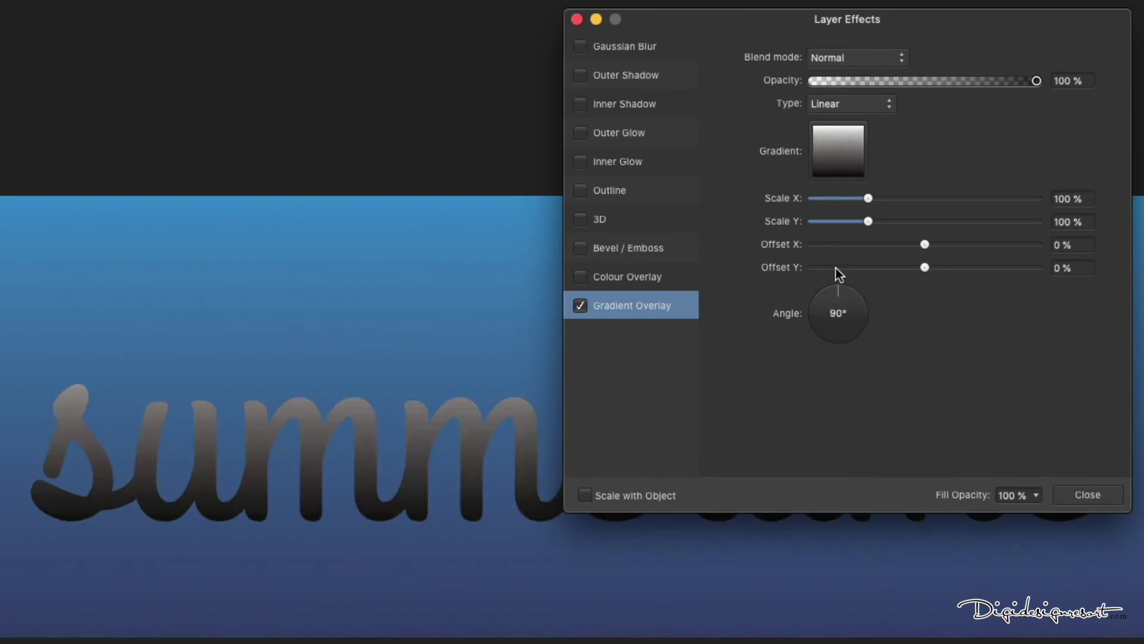
pyautogui.click(835, 267)
# - Recolour the white end stop of the overlay gradient with the blue sampled from the "Text color" swatch
pyautogui.click(836, 156)
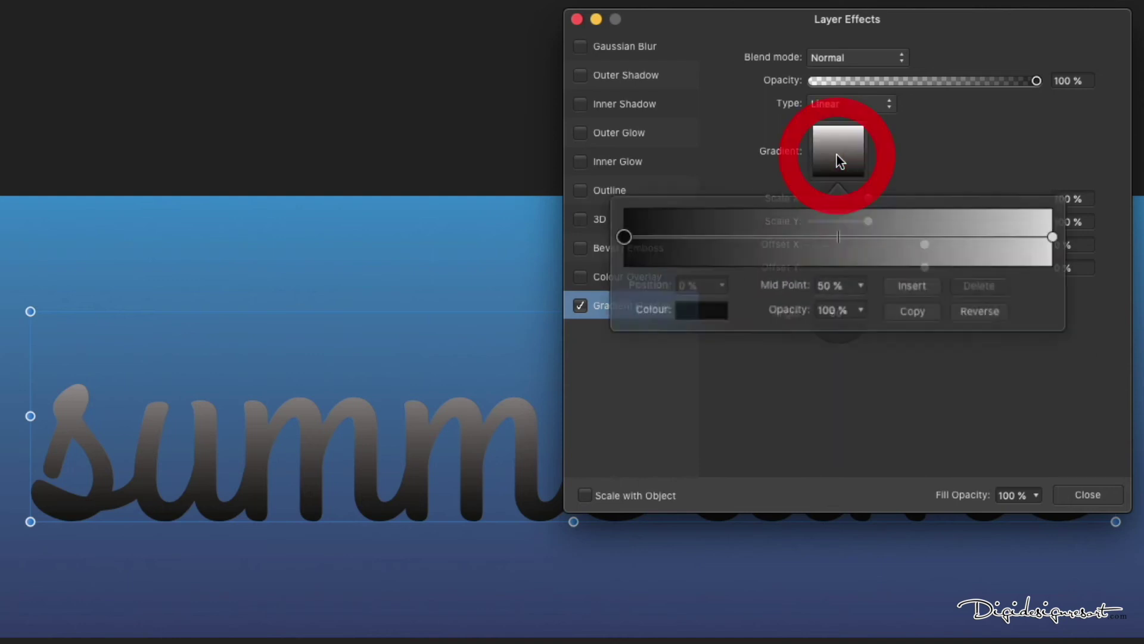
pyautogui.click(1040, 235)
pyautogui.click(707, 304)
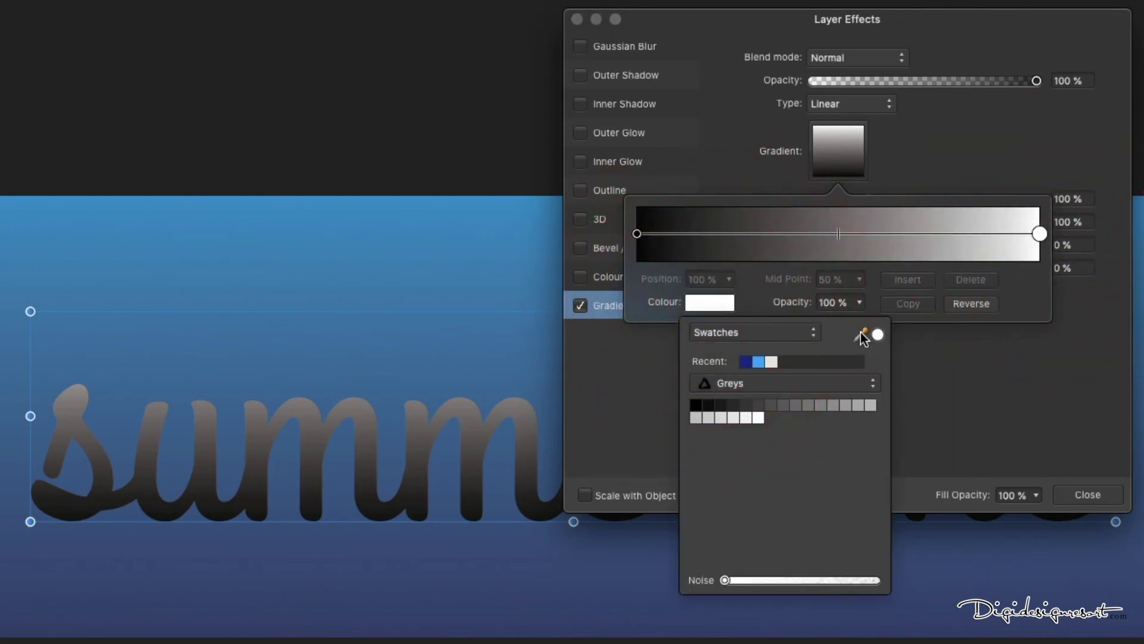
pyautogui.moveTo(860, 332); pyautogui.dragTo(1143, 211)
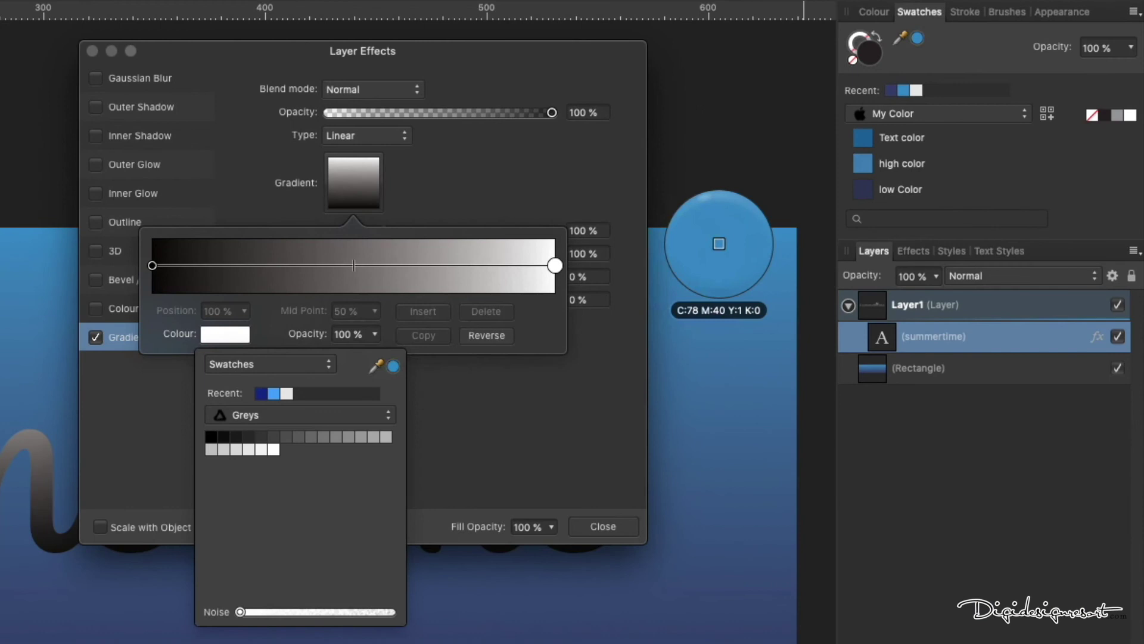
pyautogui.moveTo(719, 243); pyautogui.dragTo(862, 140)
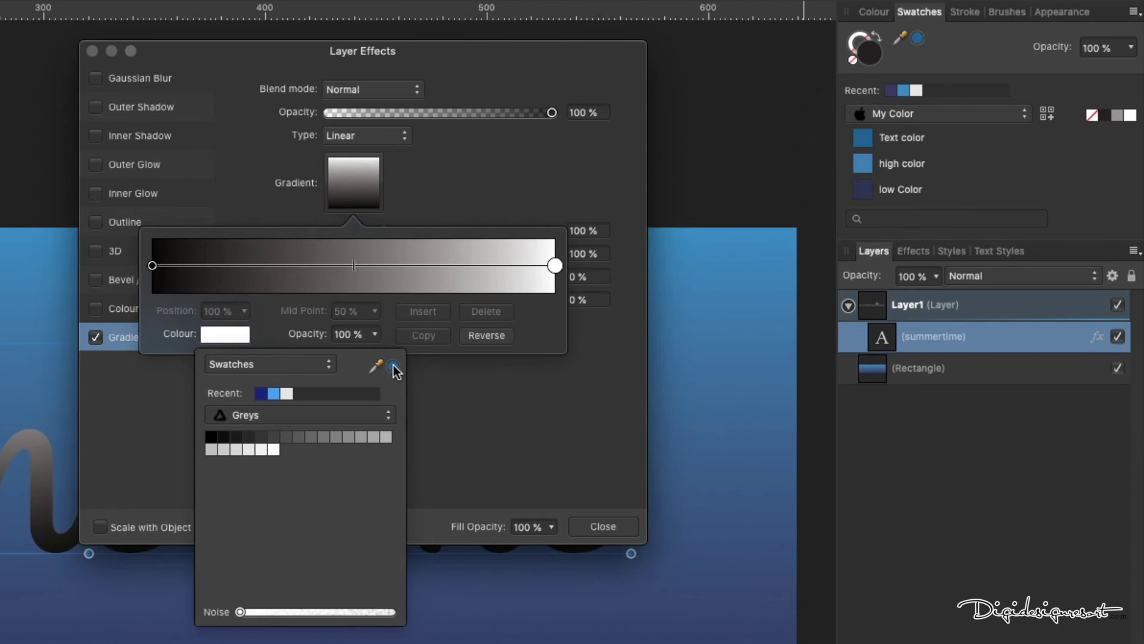
pyautogui.click(393, 367)
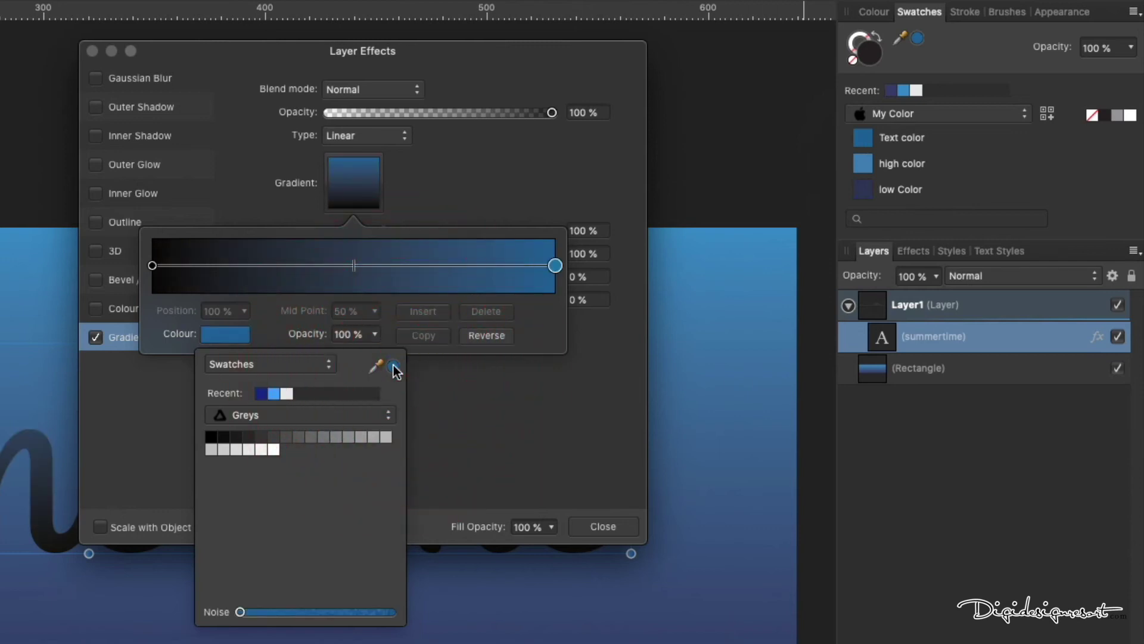
pyautogui.click(164, 367)
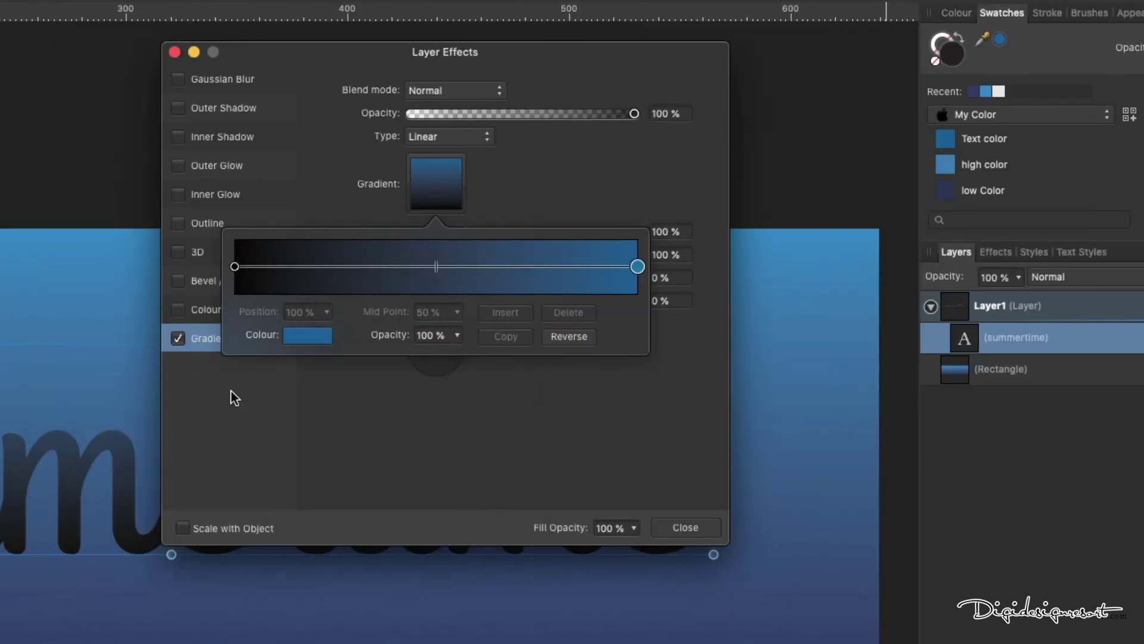
# - Shift the overlay gradient's mid point to 17% towards the black stop
pyautogui.moveTo(435, 267)
pyautogui.mouseDown()
pyautogui.moveTo(341, 252)
pyautogui.moveTo(290, 267)
pyautogui.moveTo(315, 267)
pyautogui.moveTo(304, 267)
pyautogui.mouseUp()
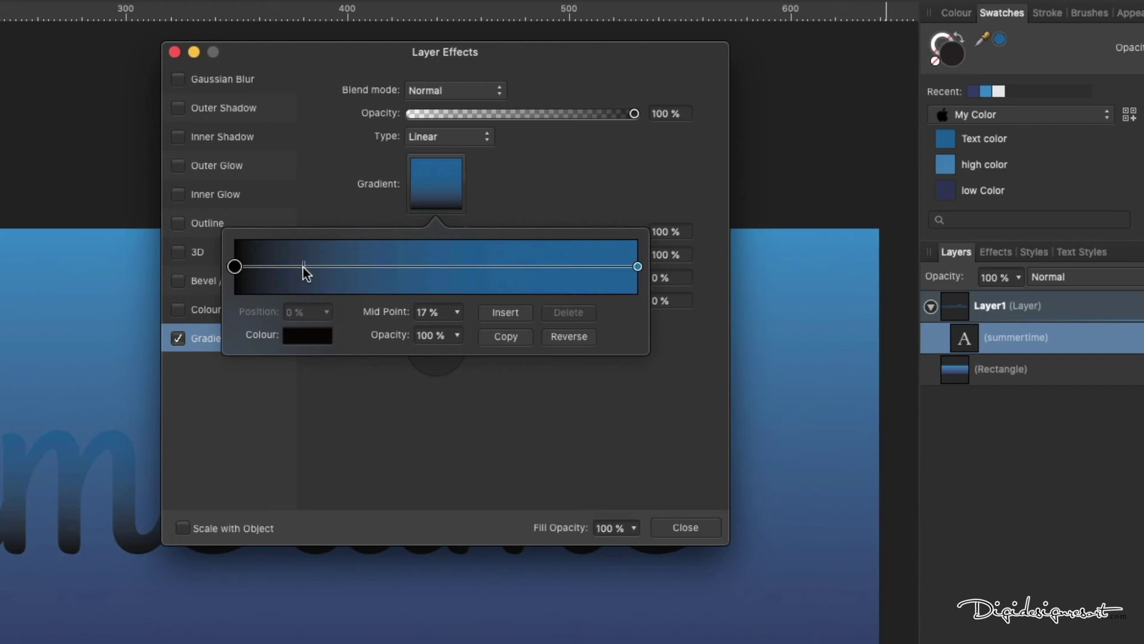
pyautogui.click(303, 267)
pyautogui.click(324, 130)
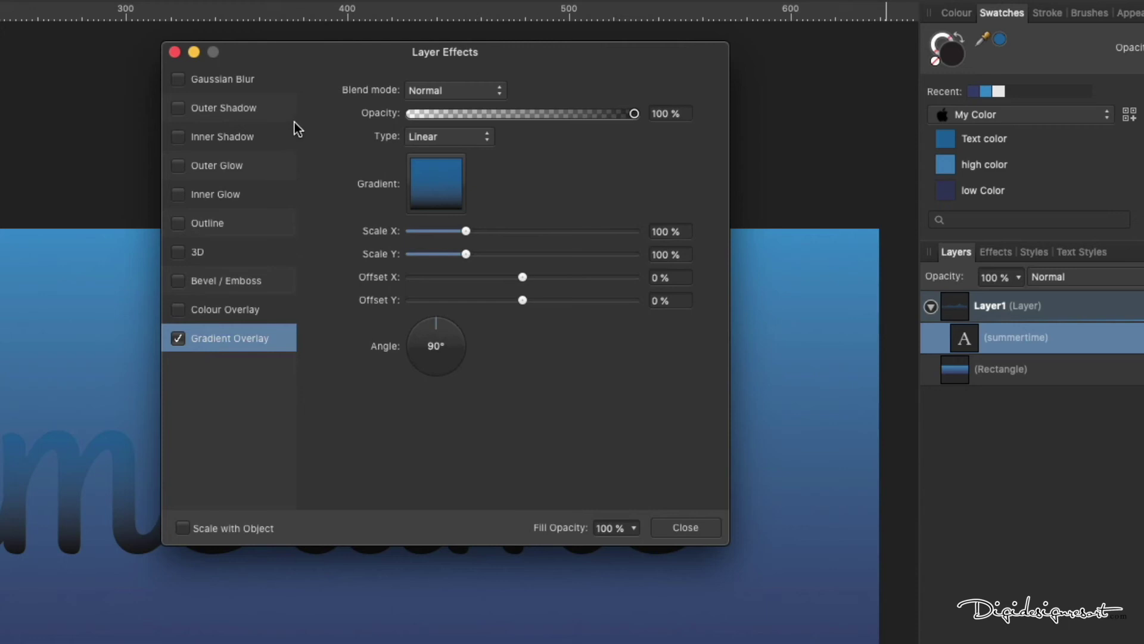
# - Enable an inner shadow on the text with a 4.4 px radius, 1.6 px offset and 35% intensity
pyautogui.click(178, 137)
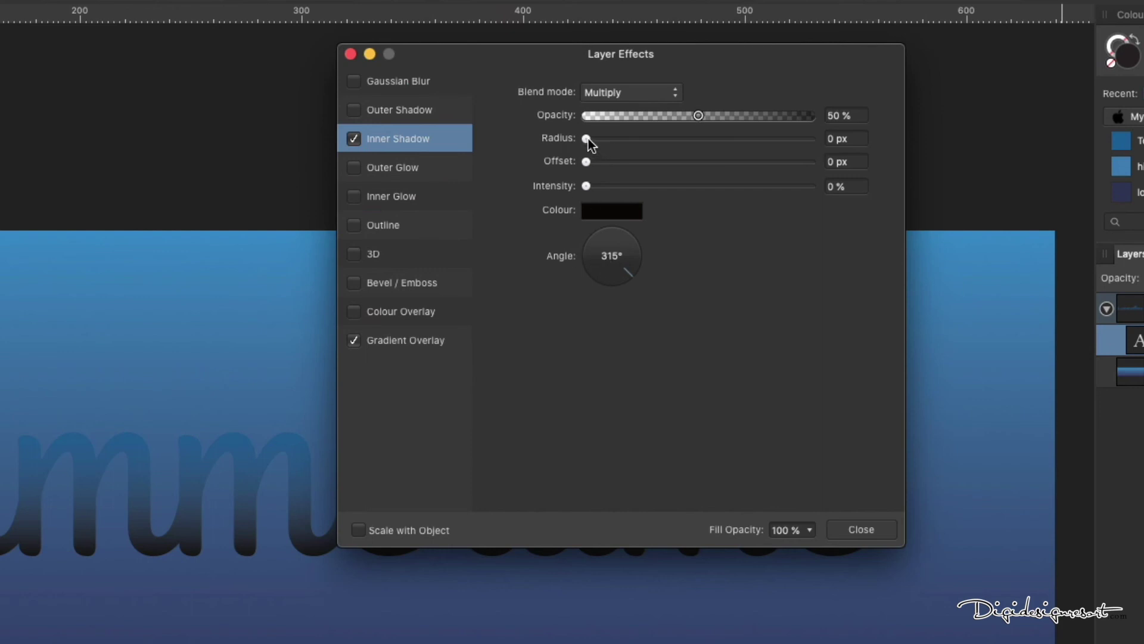
pyautogui.moveTo(587, 139); pyautogui.dragTo(654, 140)
pyautogui.moveTo(586, 162); pyautogui.dragTo(640, 161)
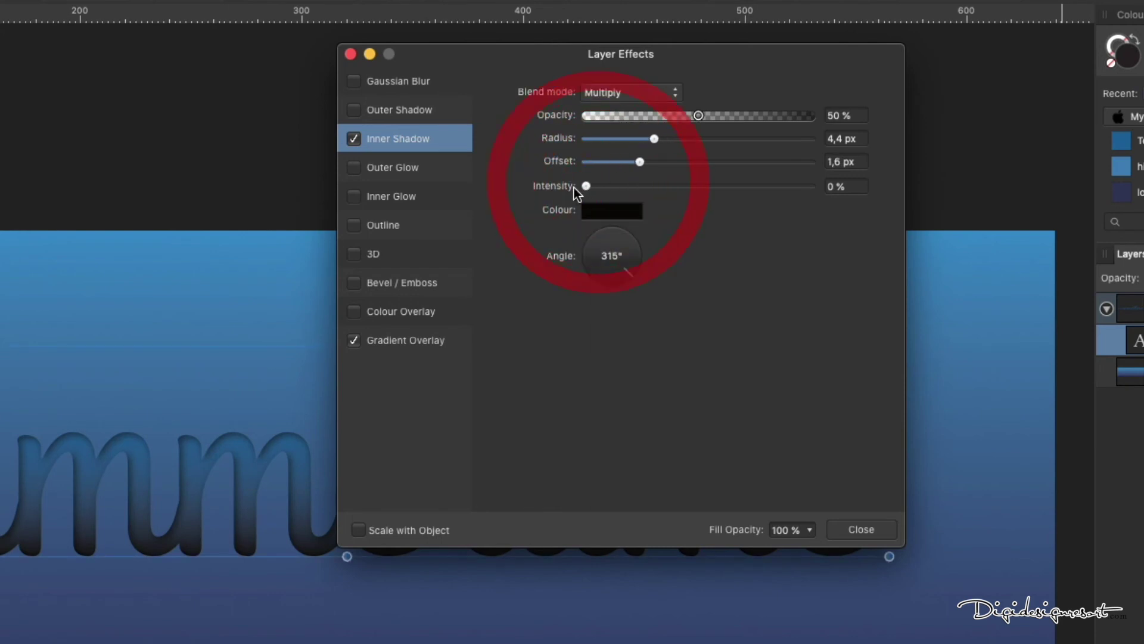
pyautogui.moveTo(588, 187); pyautogui.dragTo(667, 183)
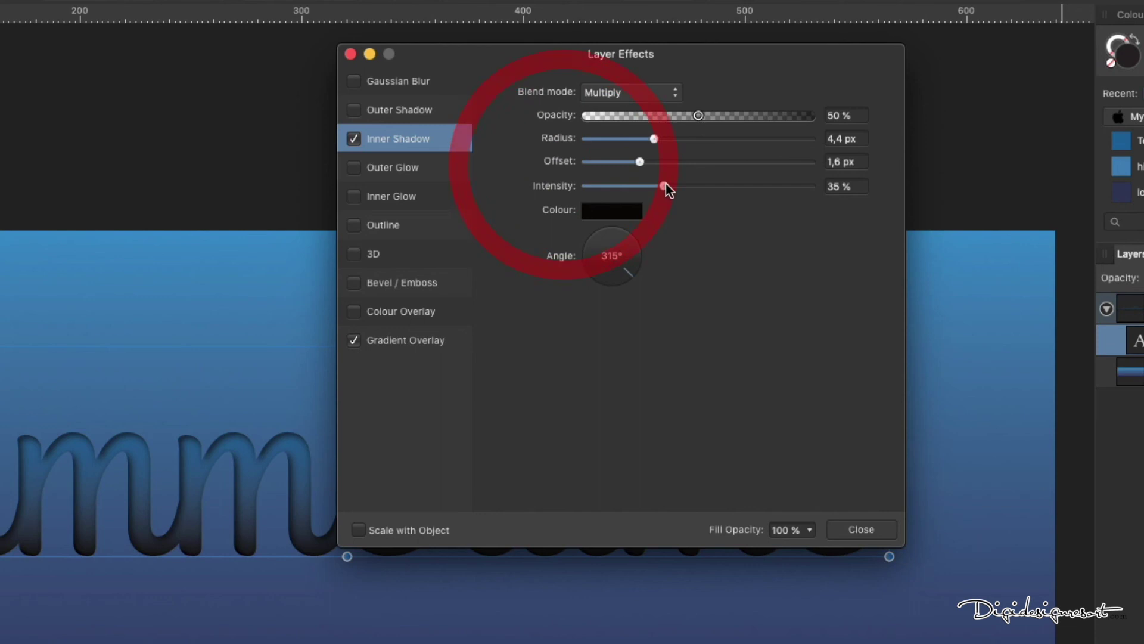
# - Enable a white outer shadow on the text with Normal blend mode, 100% opacity, 1.5 px radius and 61% intensity
pyautogui.click(407, 109)
pyautogui.click(353, 110)
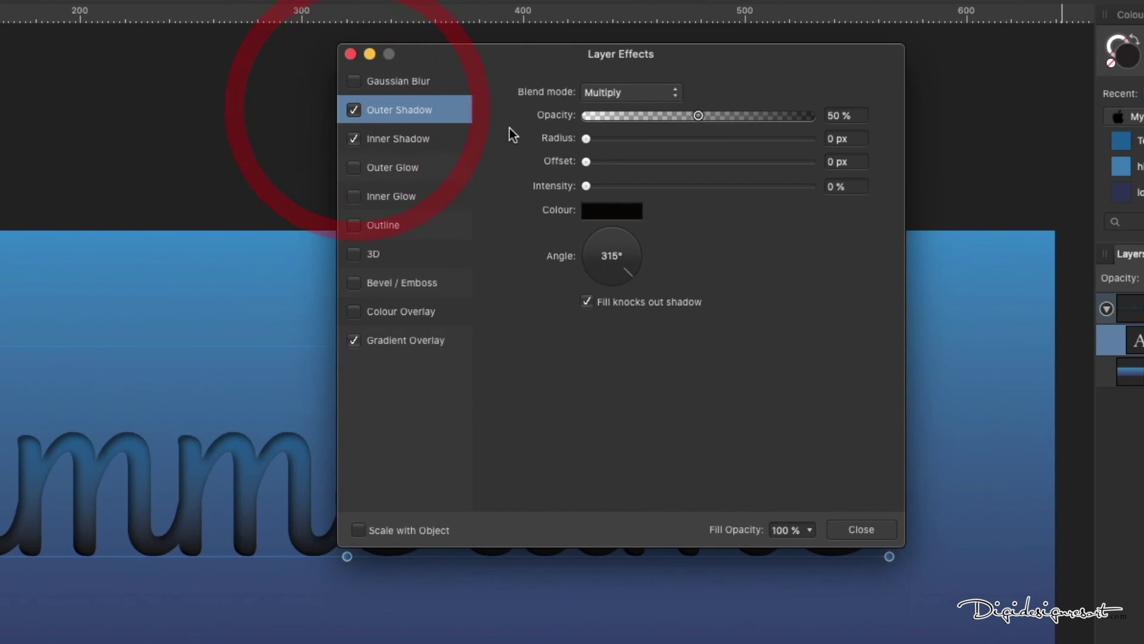
pyautogui.click(613, 205)
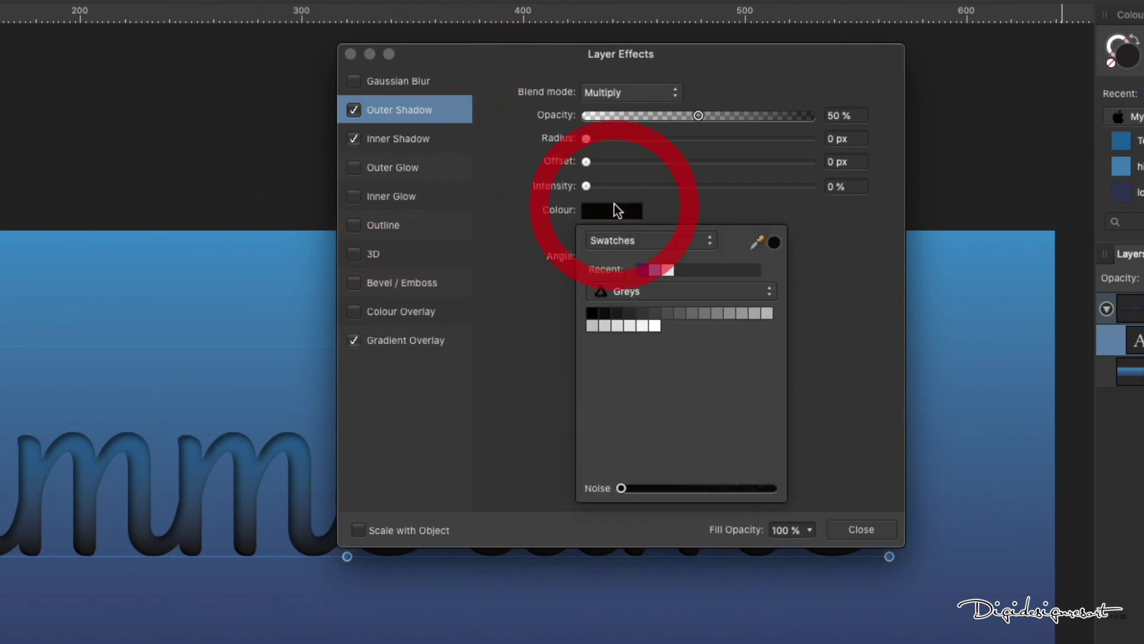
pyautogui.click(656, 325)
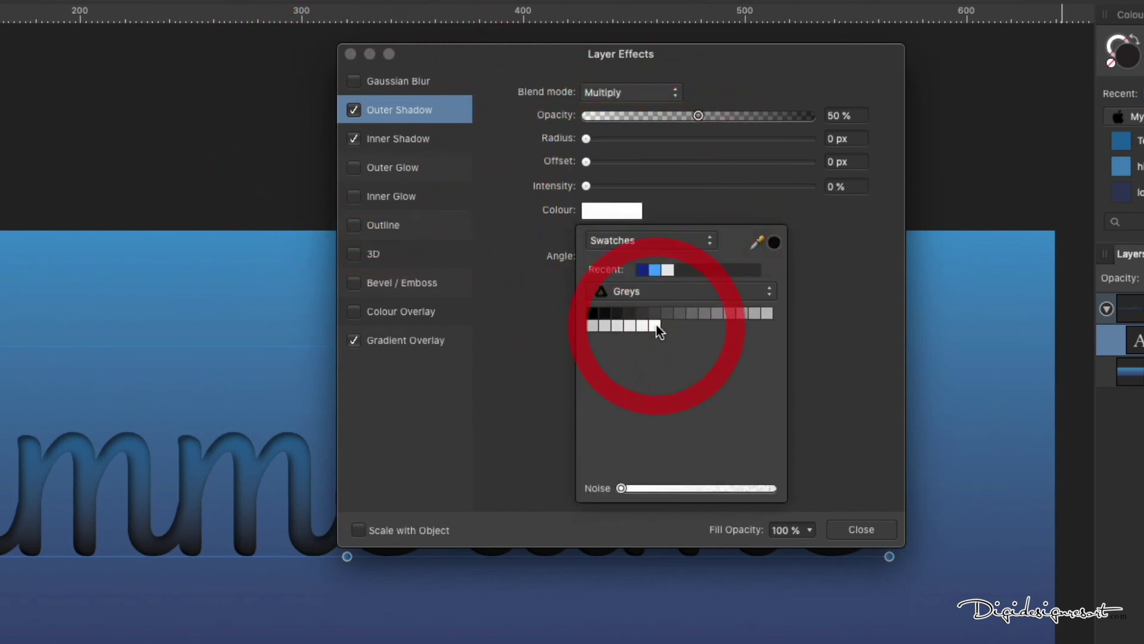
pyautogui.click(661, 240)
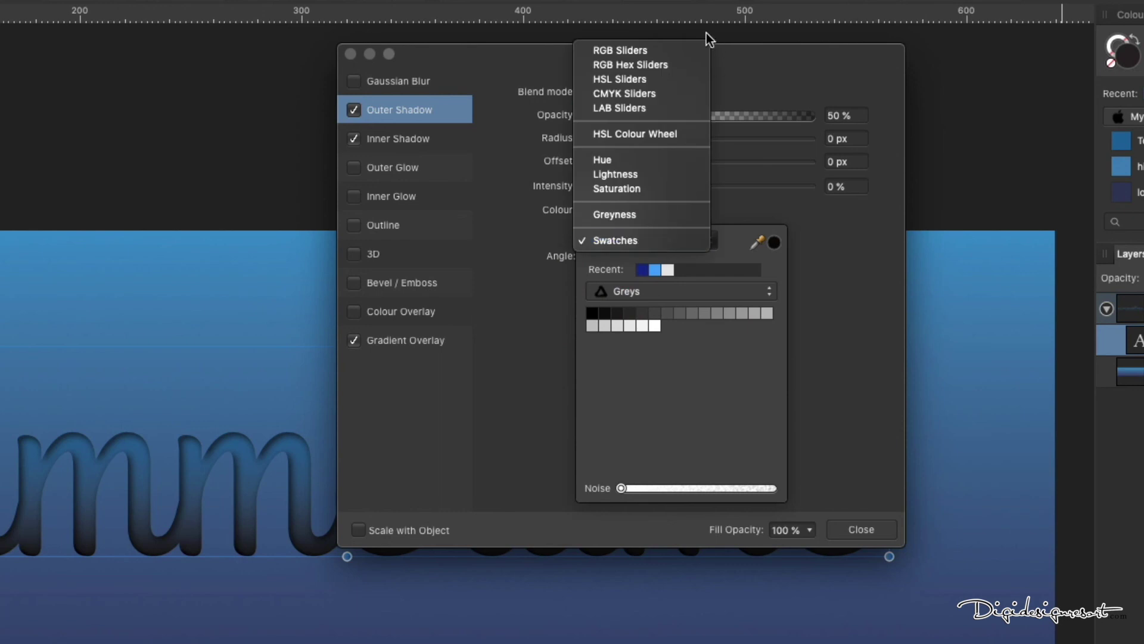
pyautogui.click(632, 133)
pyautogui.moveTo(674, 410); pyautogui.dragTo(598, 463)
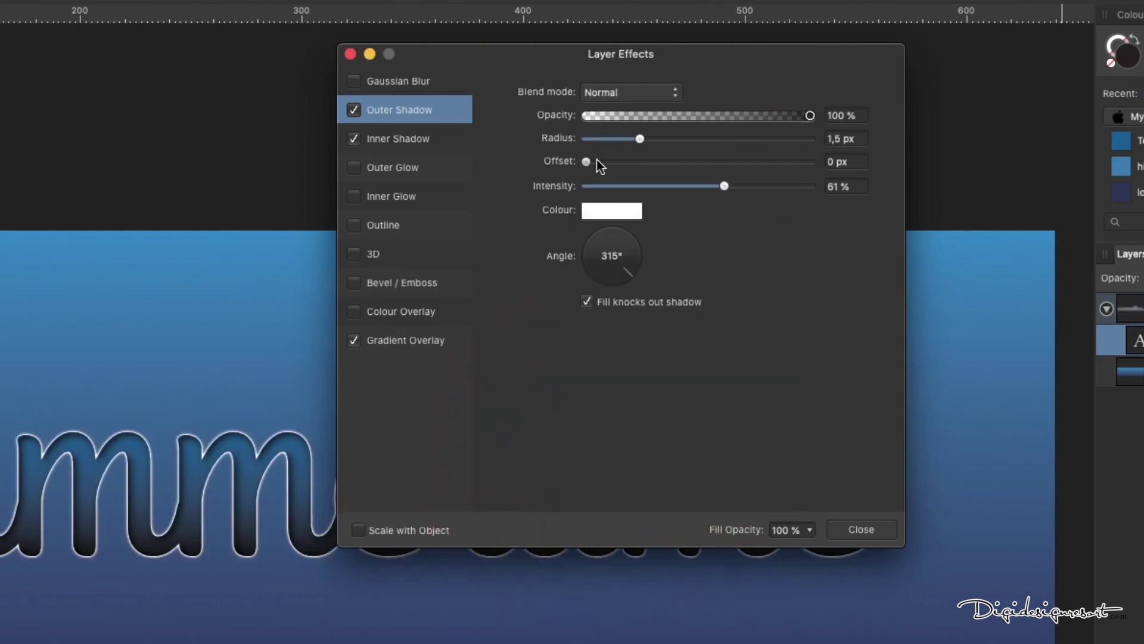
# - Refine the outer shadow to 34% opacity, 0 px radius, 1 px offset and 0% intensity, and close the layer effects
pyautogui.moveTo(595, 159); pyautogui.dragTo(628, 159)
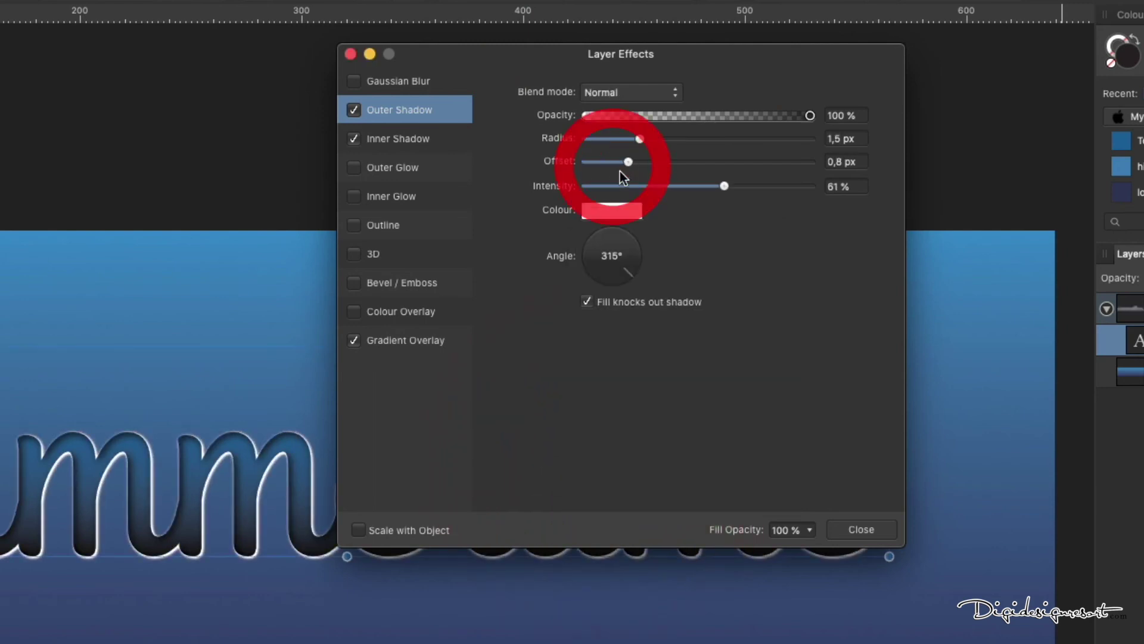
pyautogui.moveTo(689, 191); pyautogui.dragTo(565, 182)
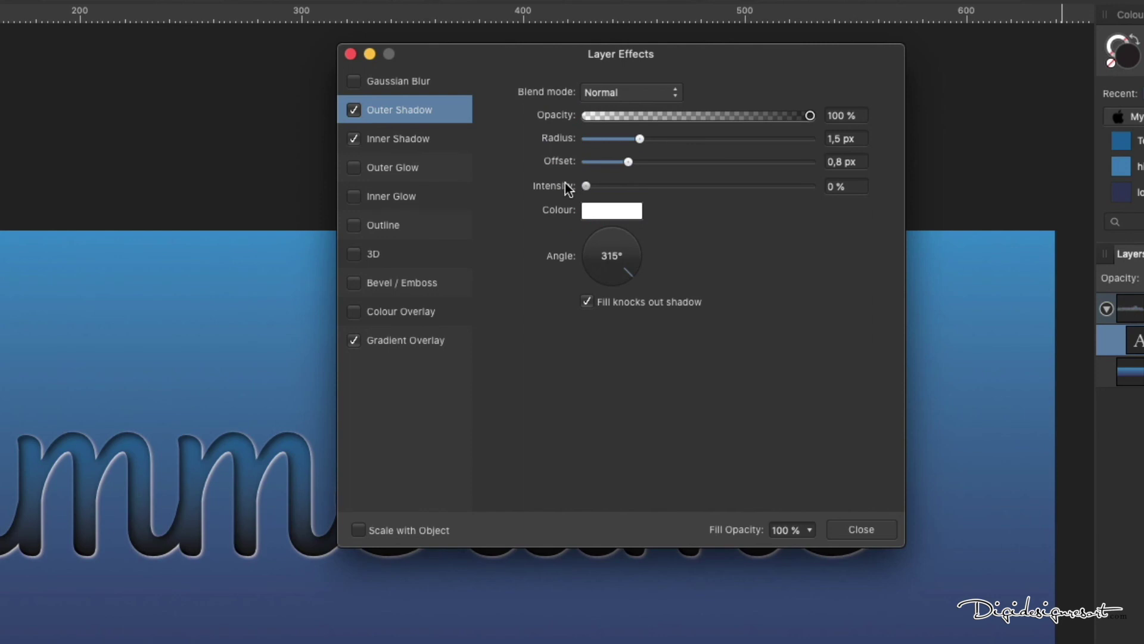
pyautogui.moveTo(623, 161)
pyautogui.mouseDown()
pyautogui.moveTo(590, 162)
pyautogui.moveTo(601, 156)
pyautogui.mouseUp()
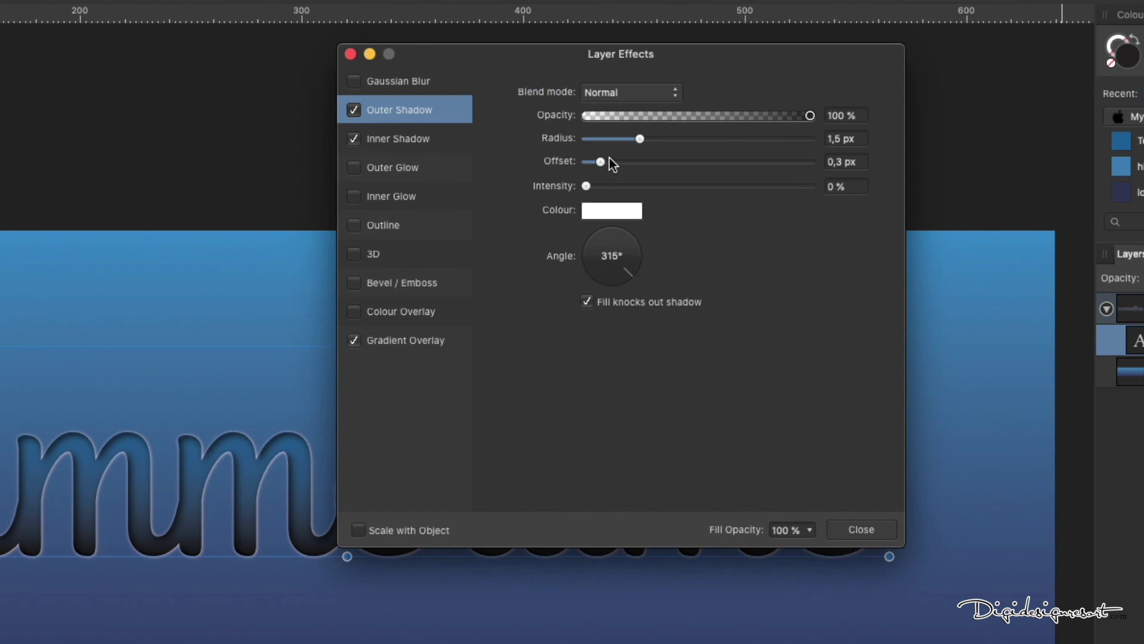
pyautogui.moveTo(601, 162); pyautogui.dragTo(555, 135)
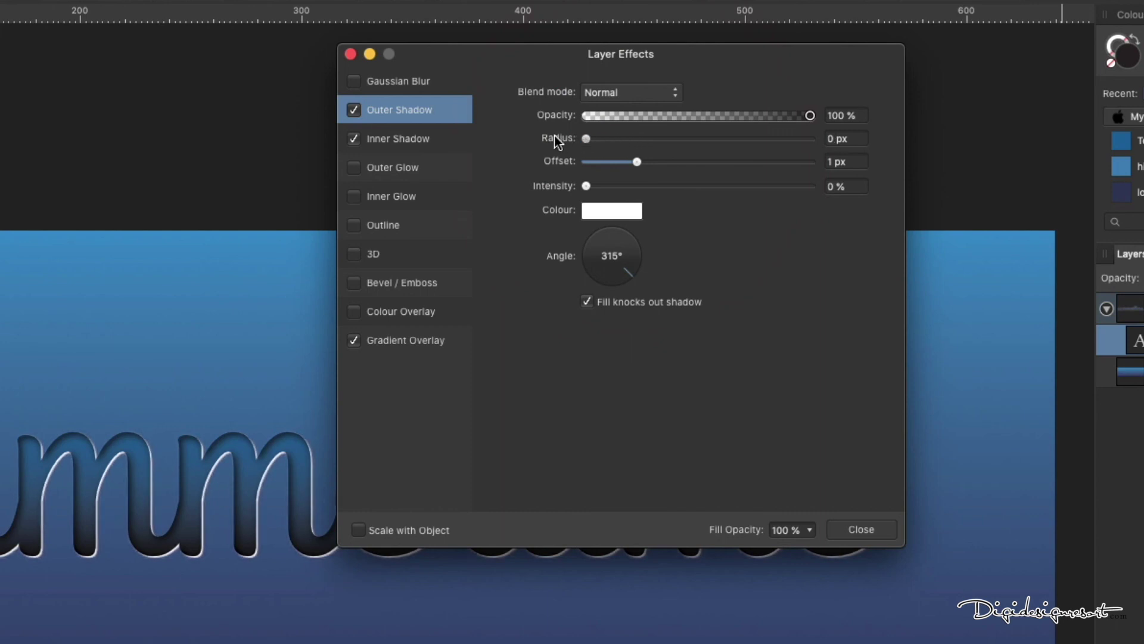
pyautogui.moveTo(810, 115); pyautogui.dragTo(660, 104)
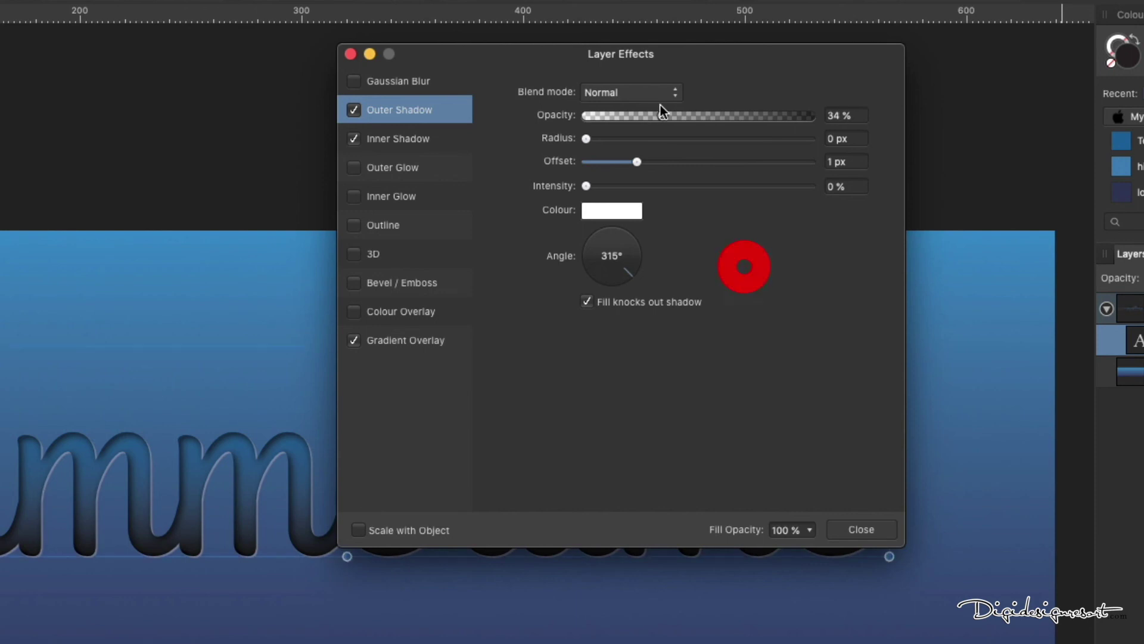
pyautogui.click(858, 526)
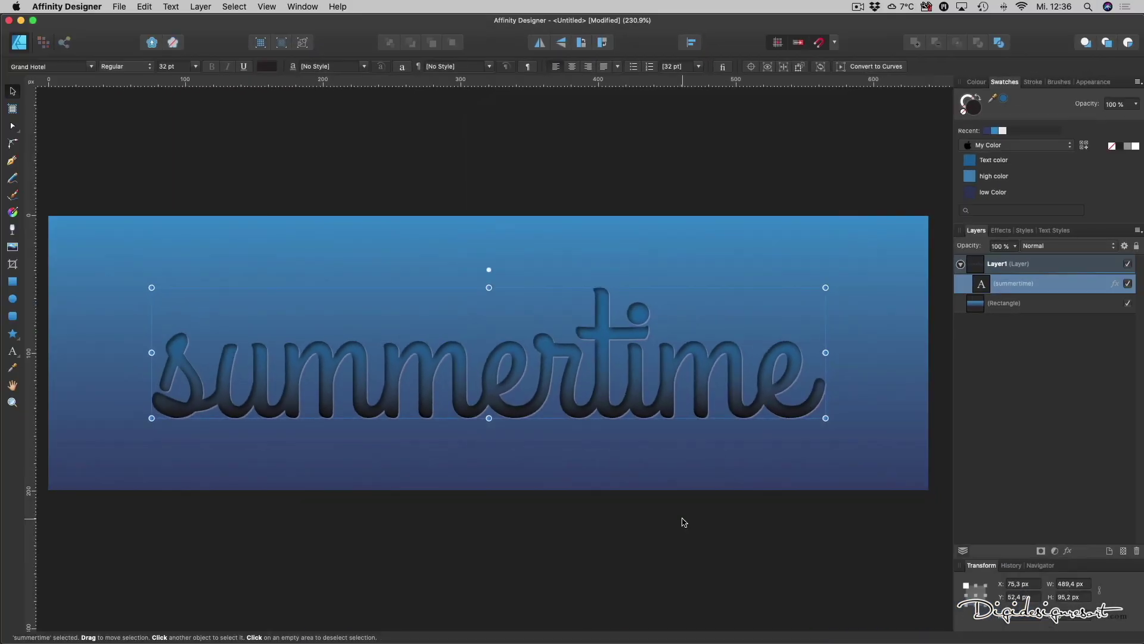